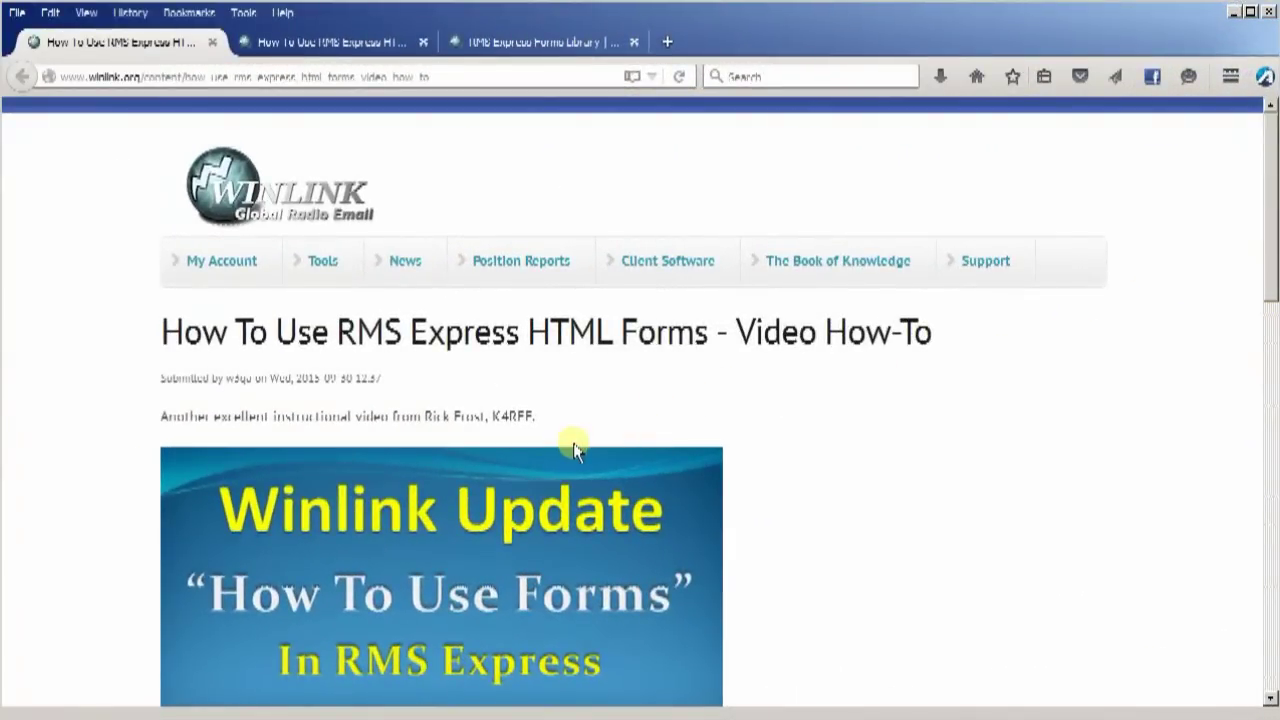
Switch Firefox to the tab showing the Winlink RMS Express Forms Library page.
scroll(575, 450, down, 2)
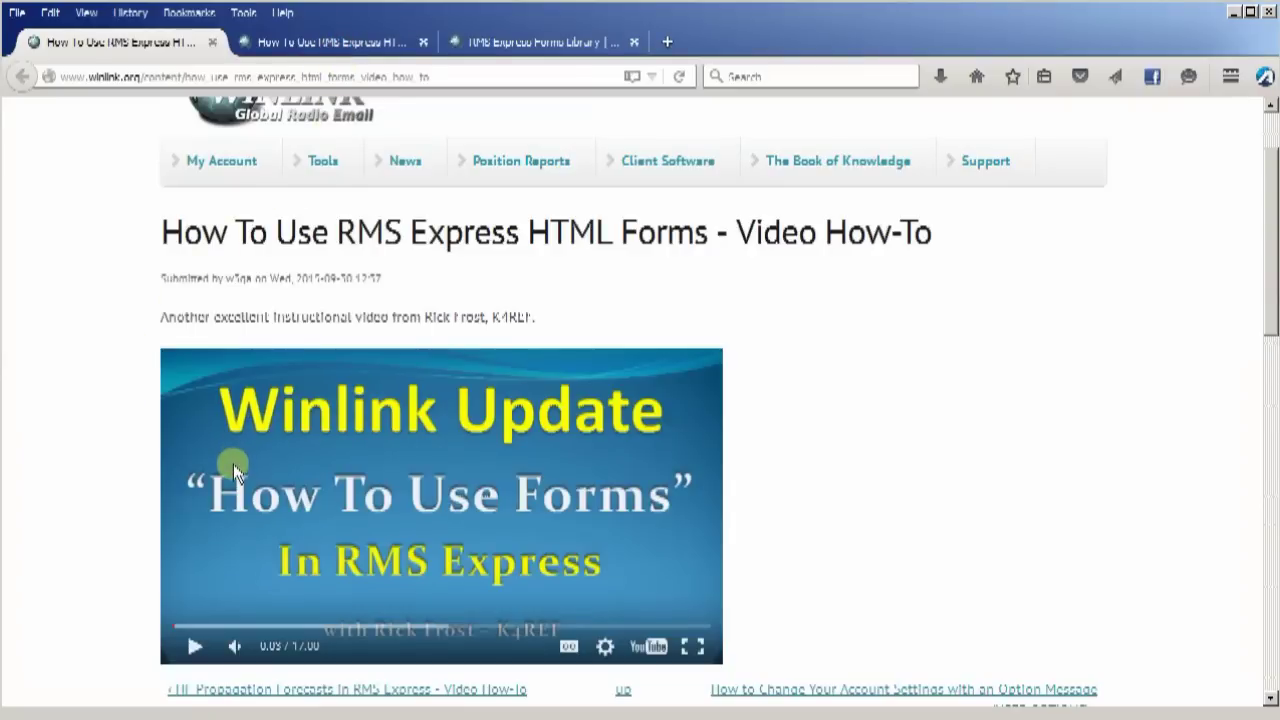
key(ctrl+Tab)
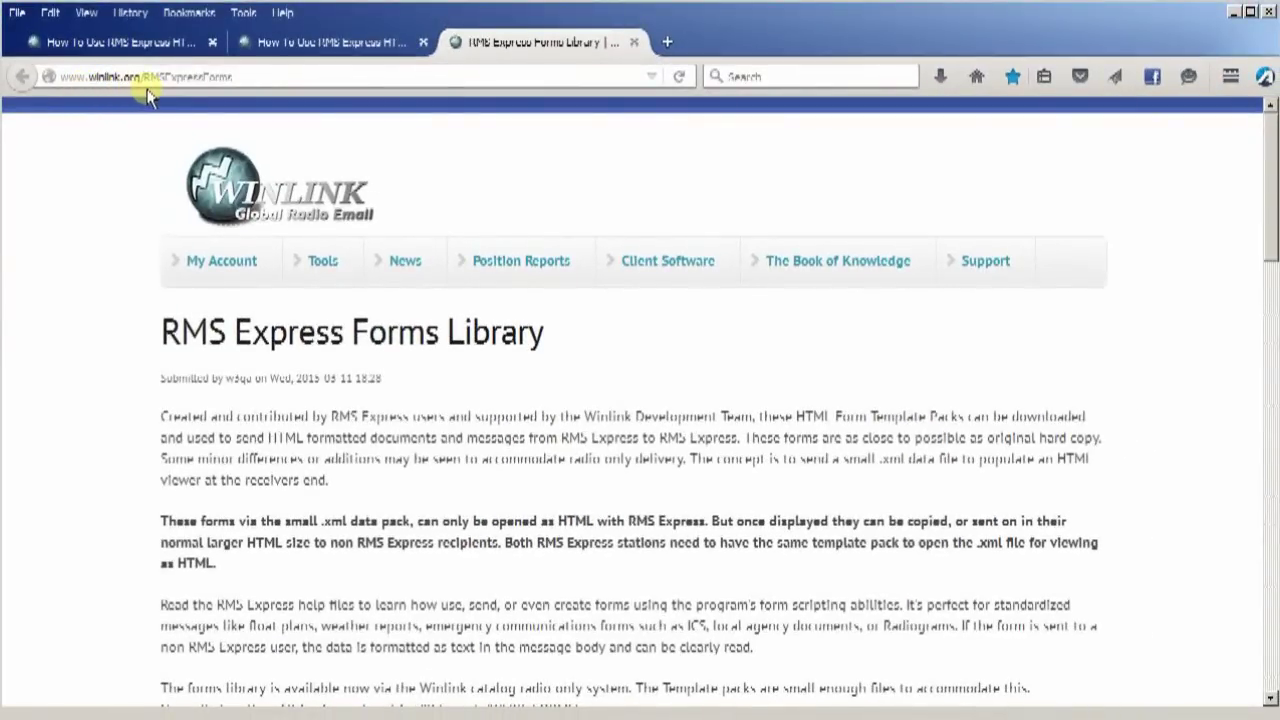
Locate the ICS 213 V TW1.05 General Message Form with reply link and download its zip.
click(155, 78)
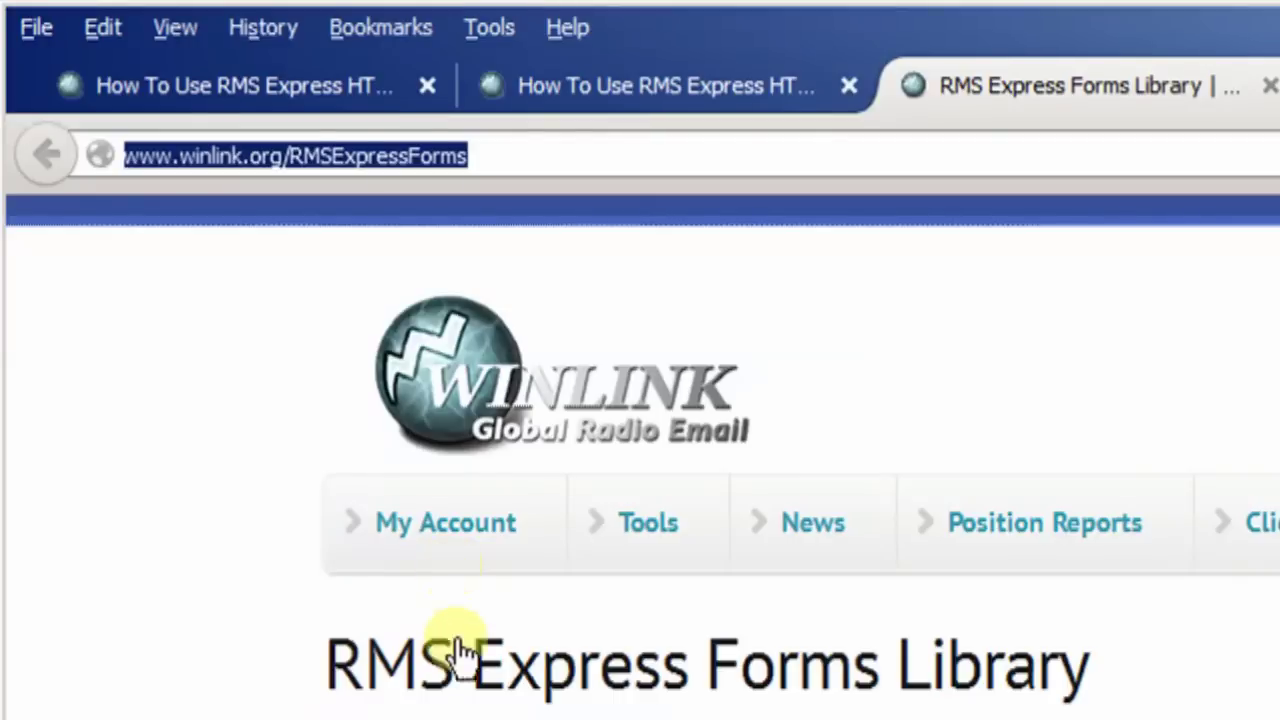
scroll(457, 650, down, 10)
scroll(260, 410, down, 1)
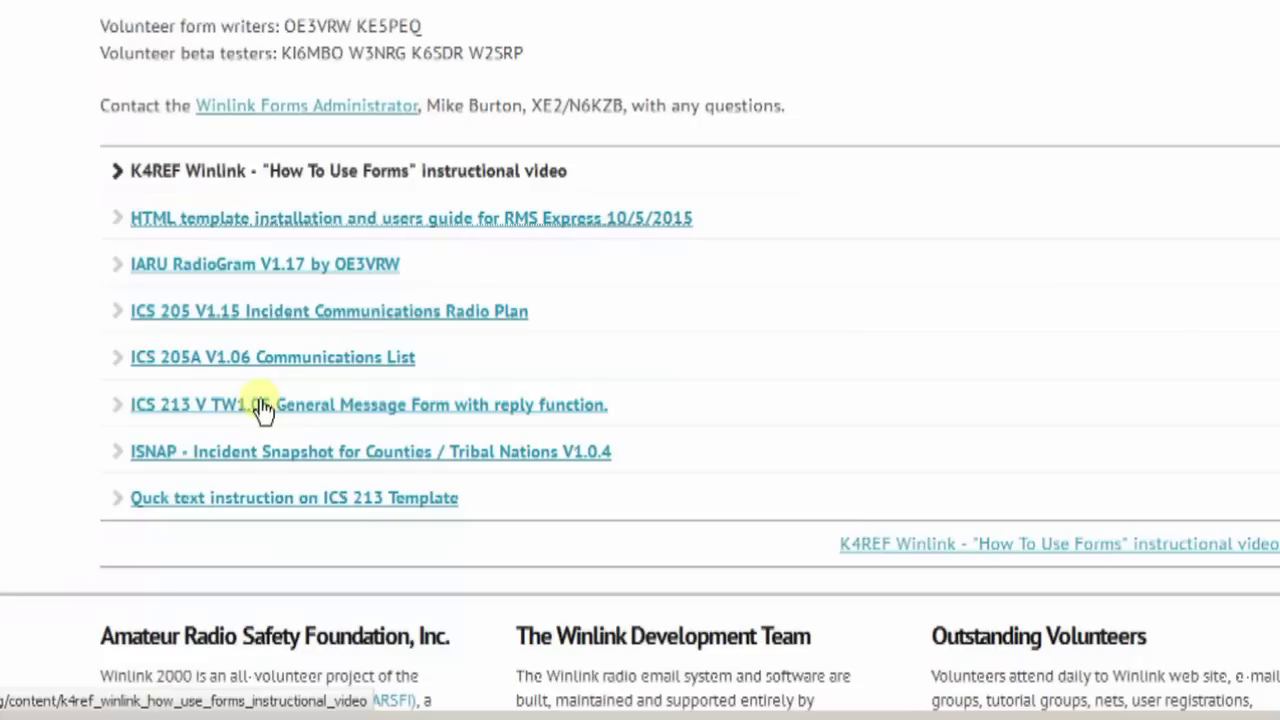
key(Tab)
key(Tab)
key(Tab)
key(Tab)
key(Tab)
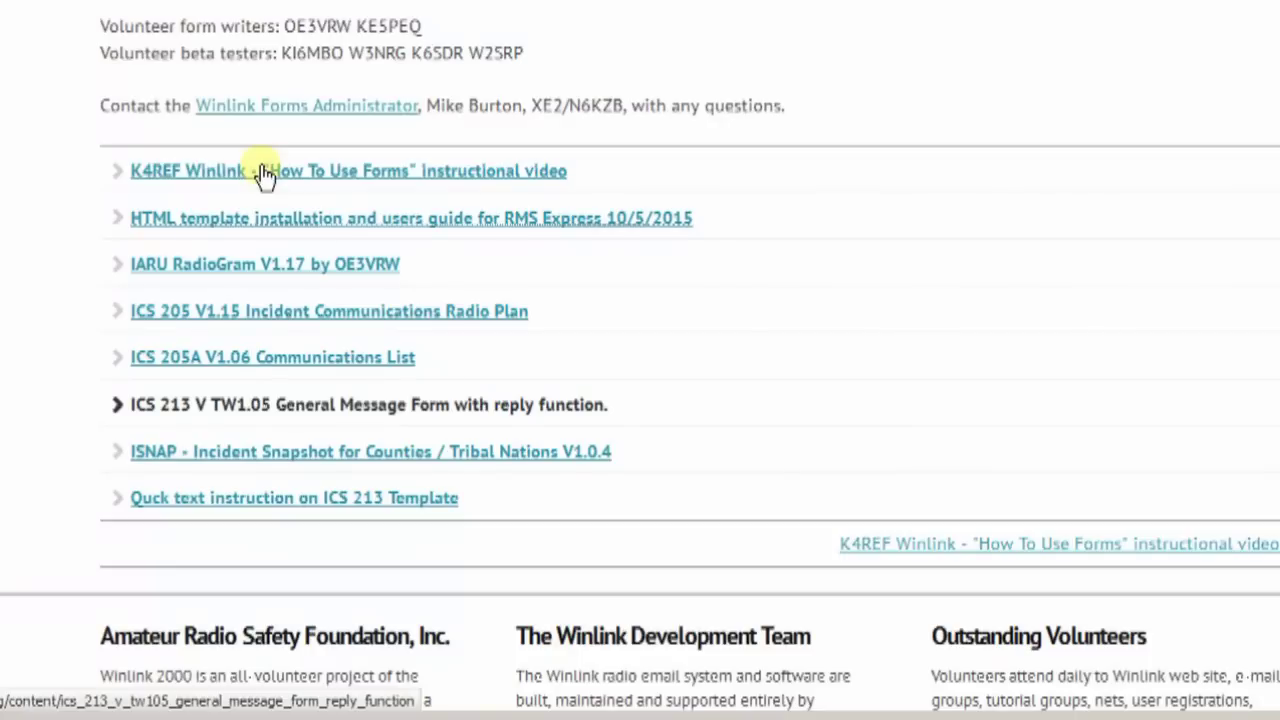
key(shift+Tab)
key(shift+Tab)
key(shift+Tab)
key(shift+Tab)
key(shift+Tab)
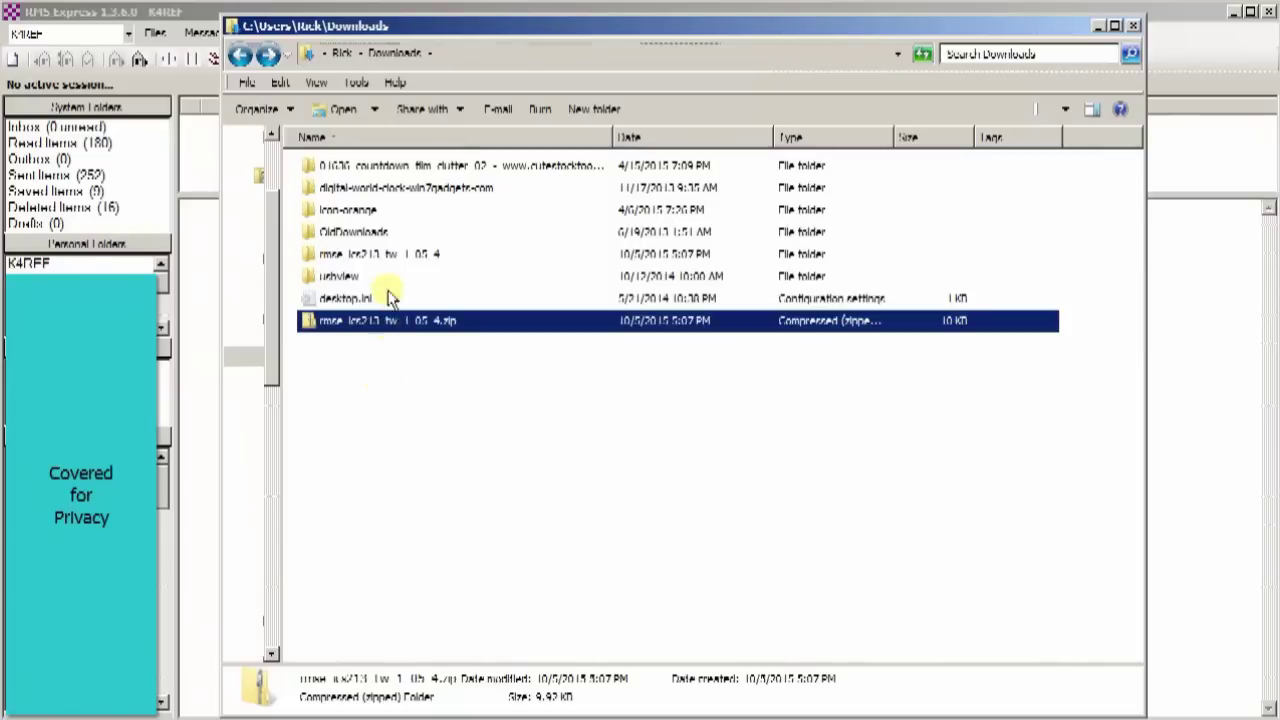
Open the unzipped rmse_ics213 folder and read the README instructions in Notepad.
click(402, 254)
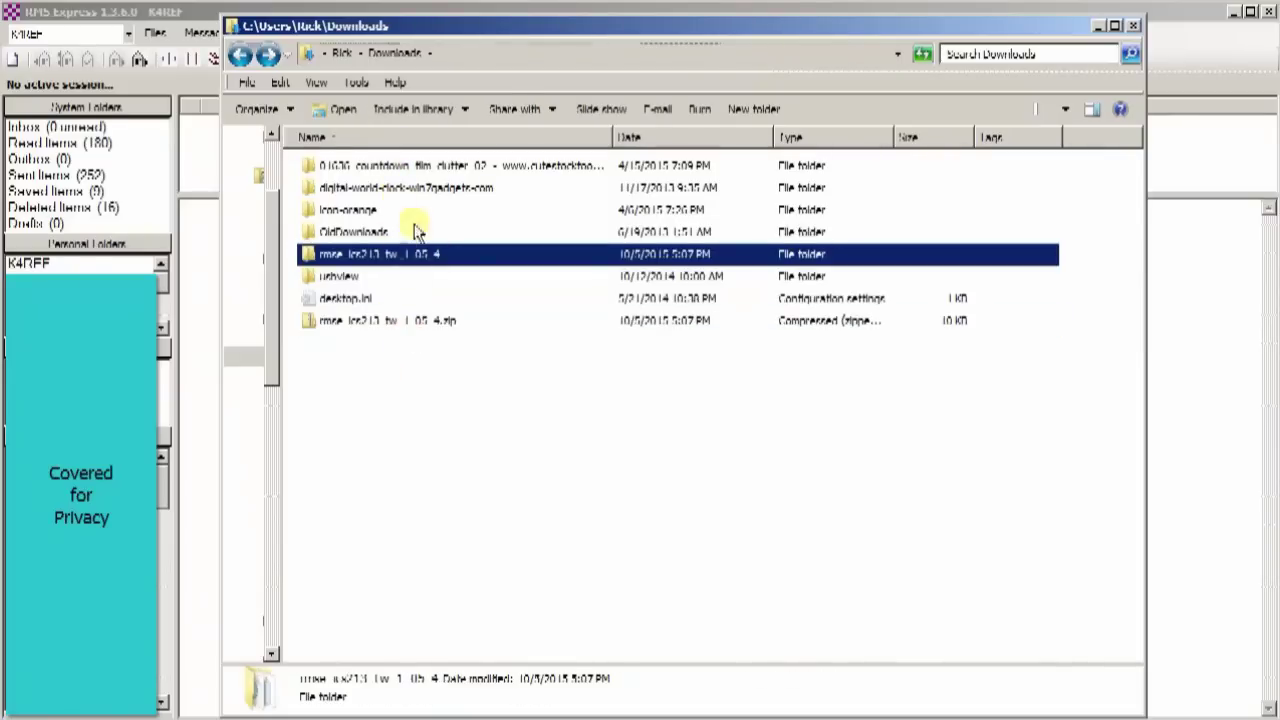
key(Return)
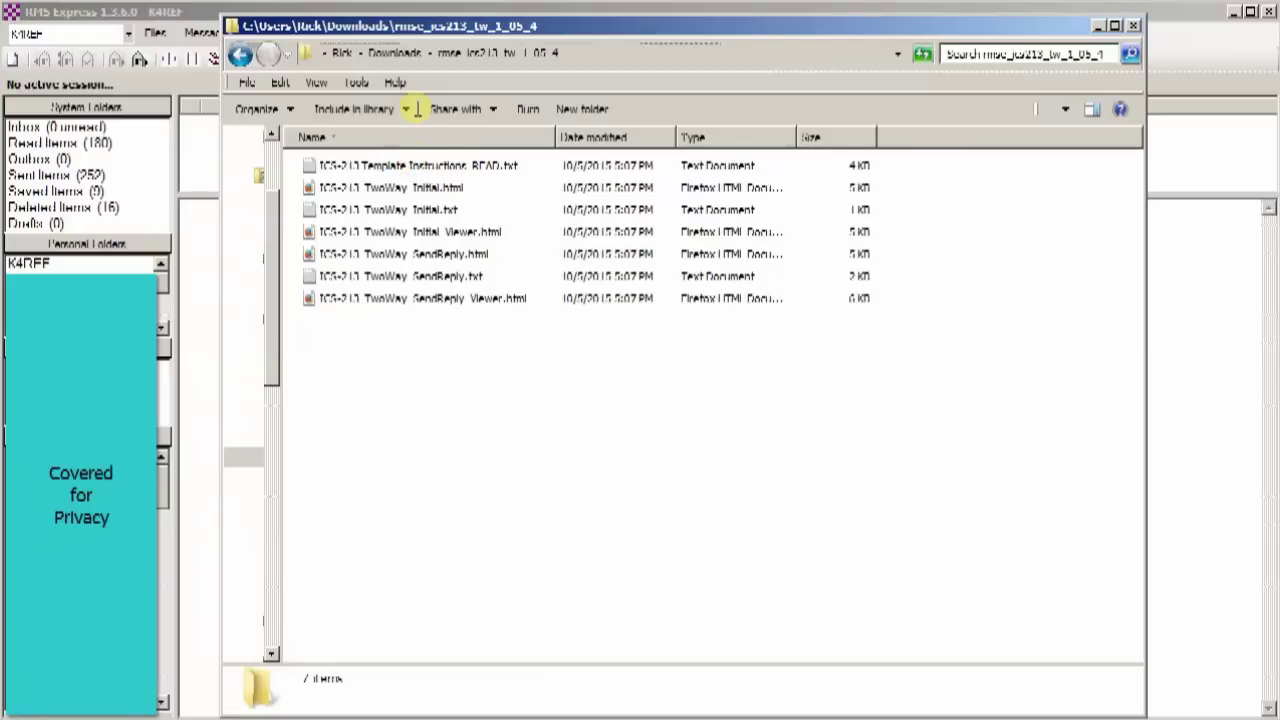
key(Down)
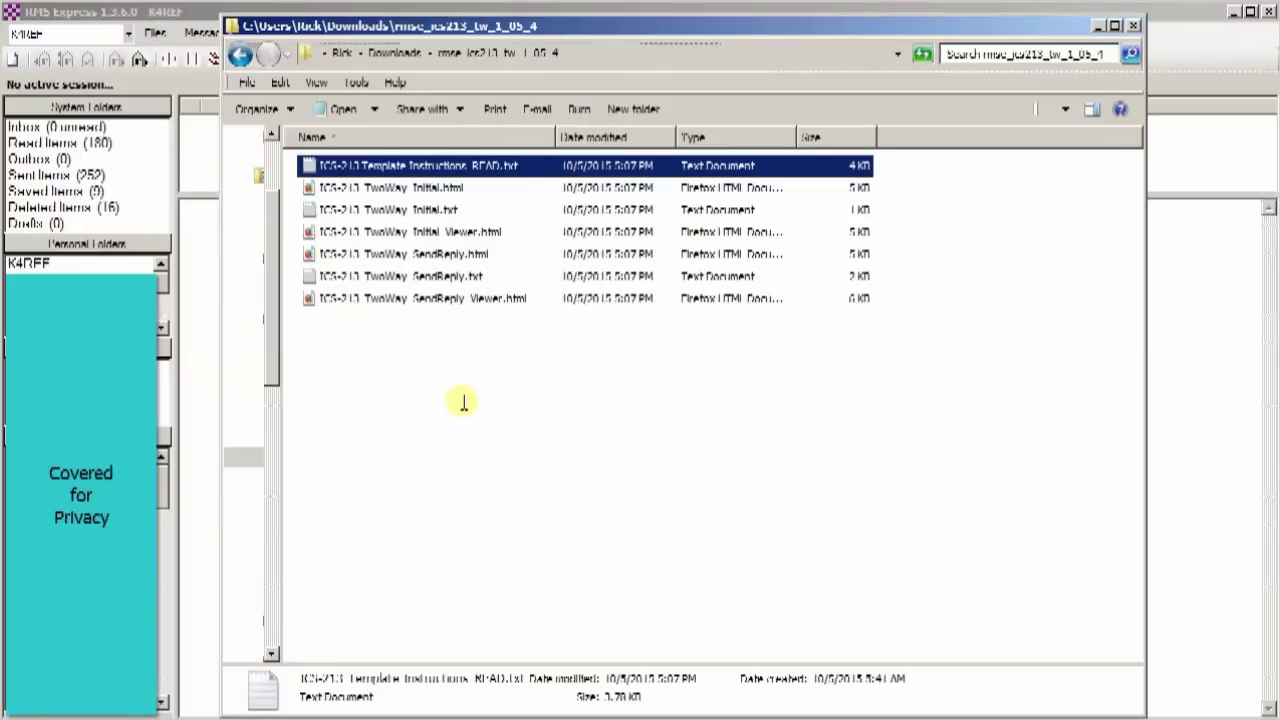
key(Return)
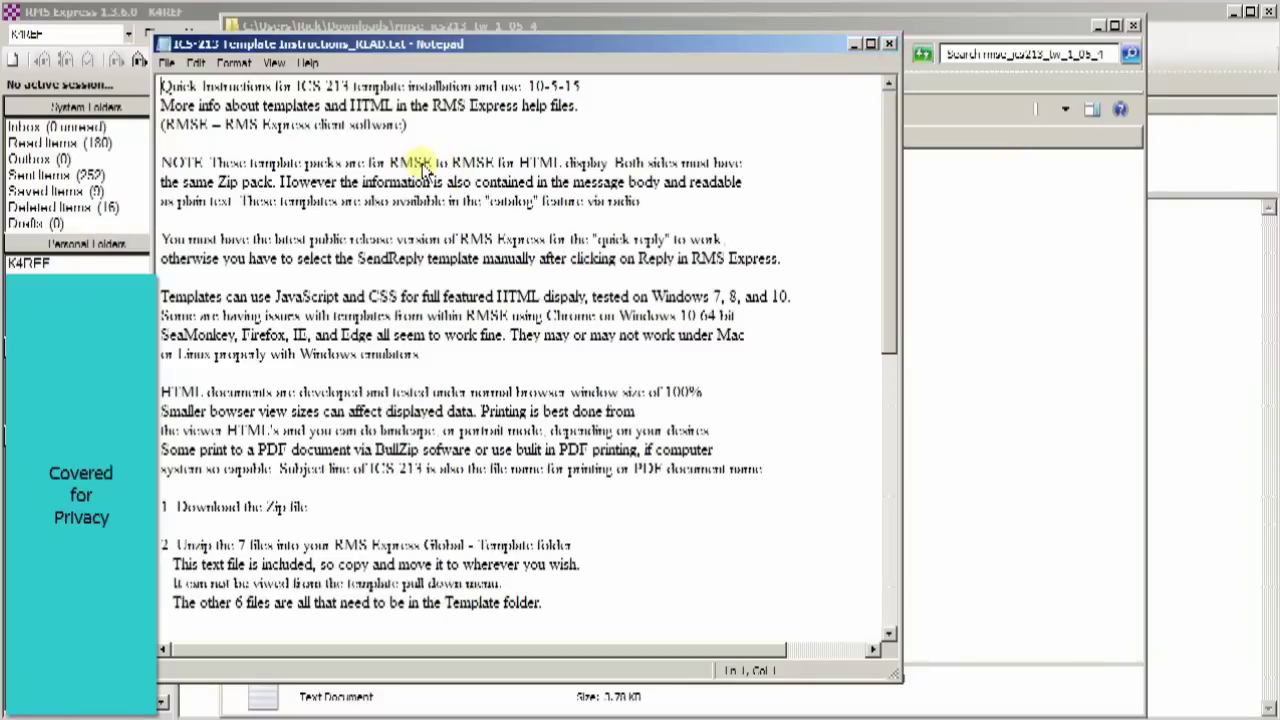
key(alt+F4)
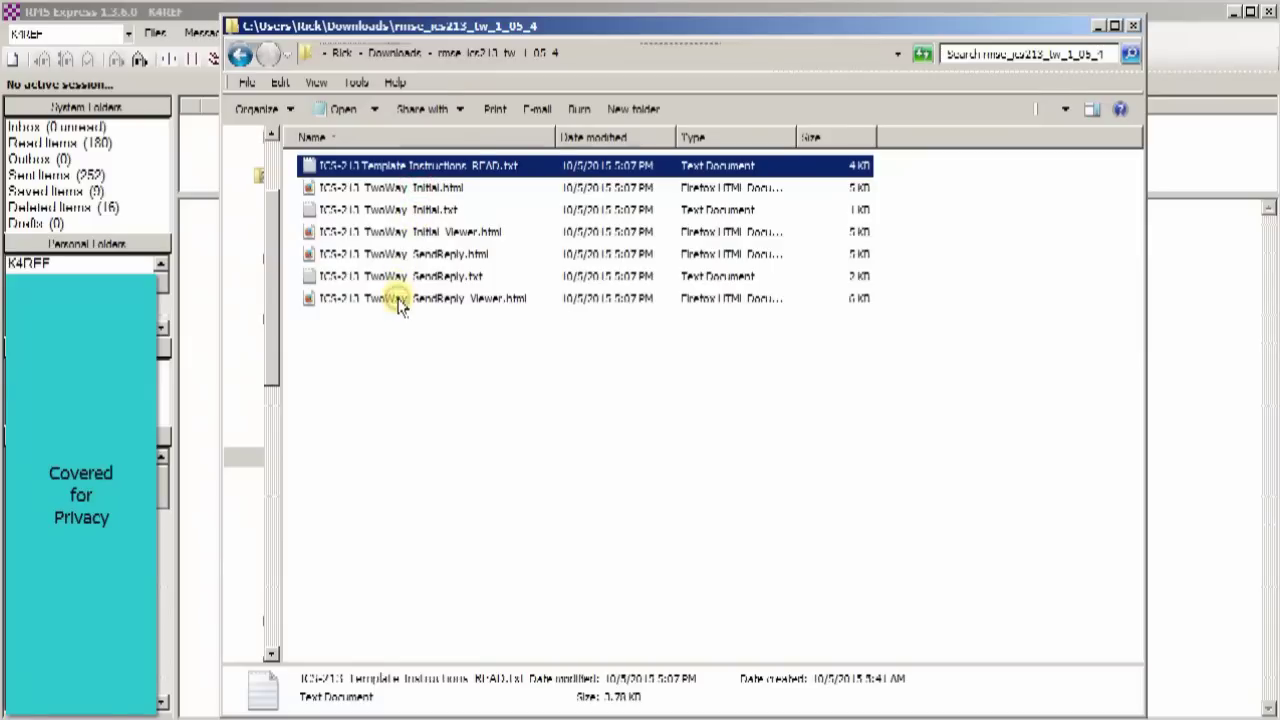
Select the six ICS-213 TwoWay files, then close Windows Explorer.
click(435, 190)
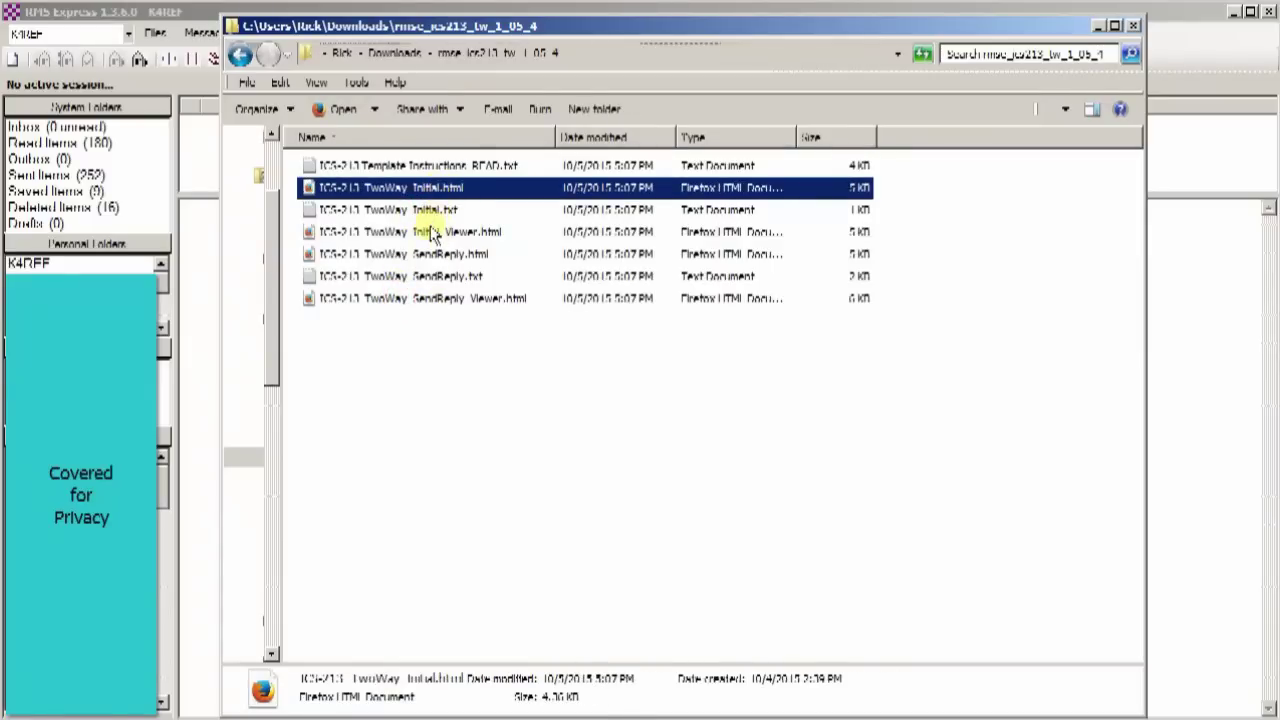
shift+click(420, 298)
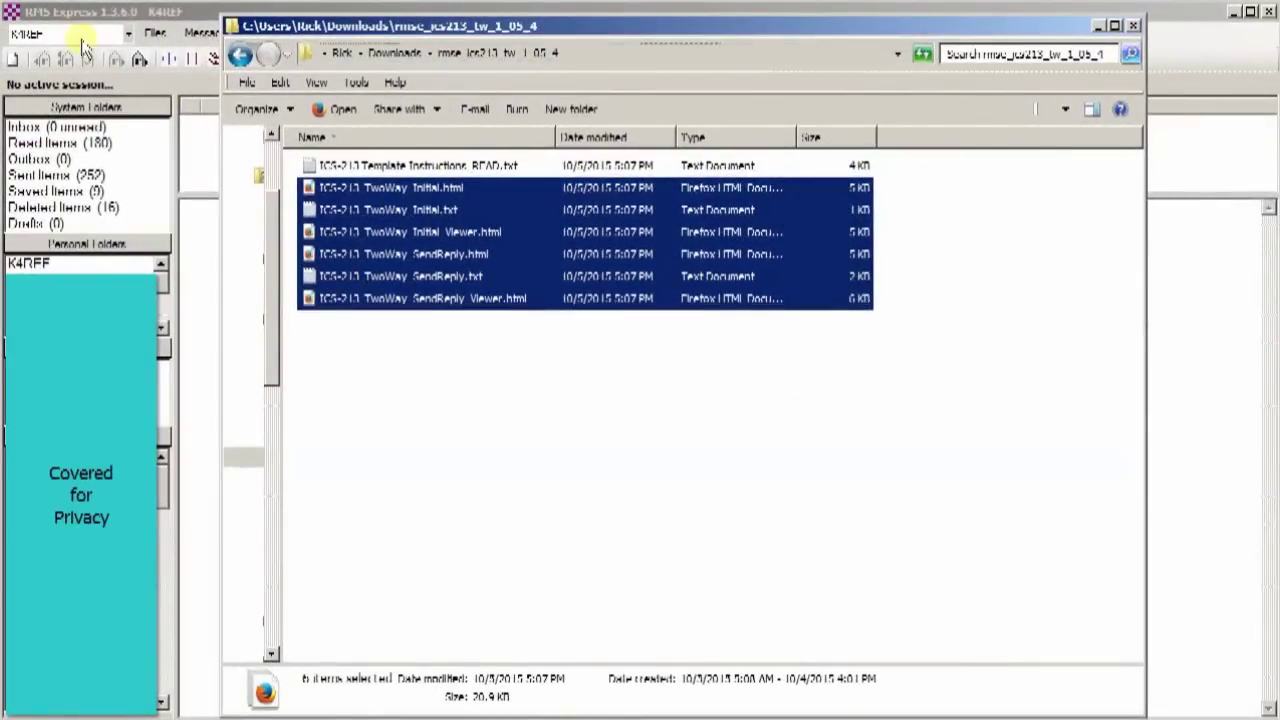
key(alt+F4)
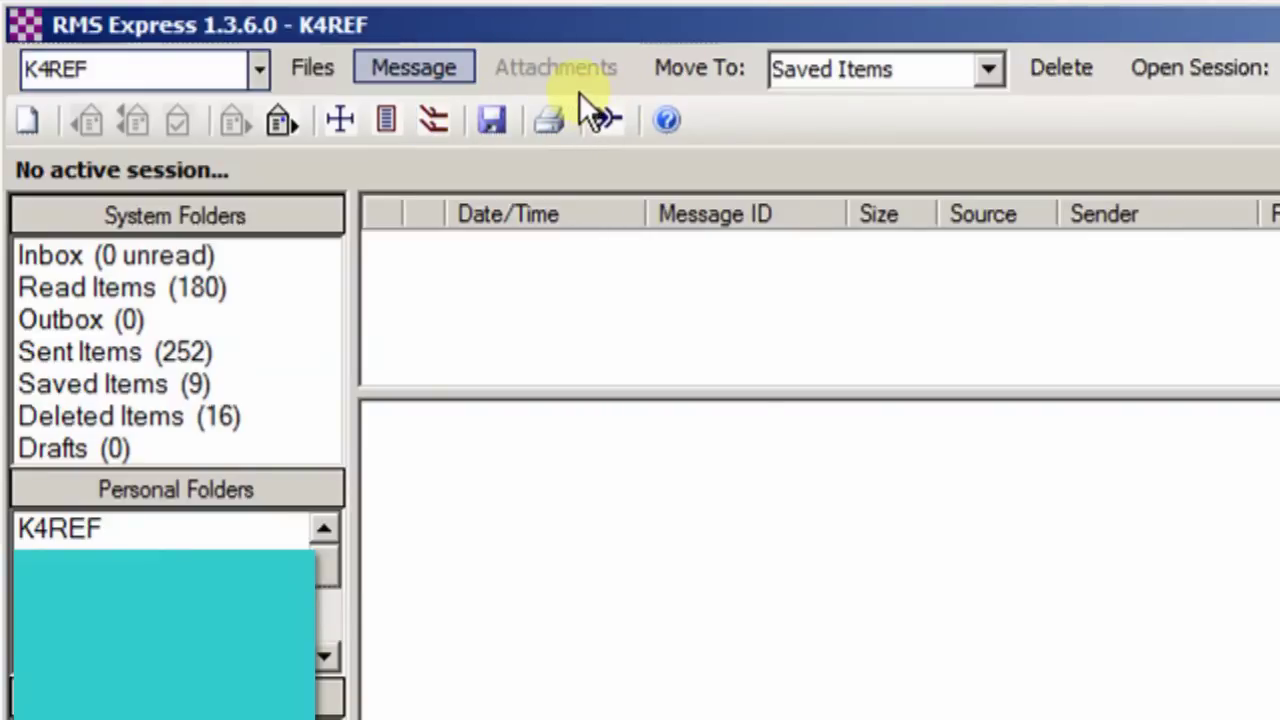
Create a new message and apply the ICS-213_TwoWay_Initial template from the Template Manager.
key(alt+m)
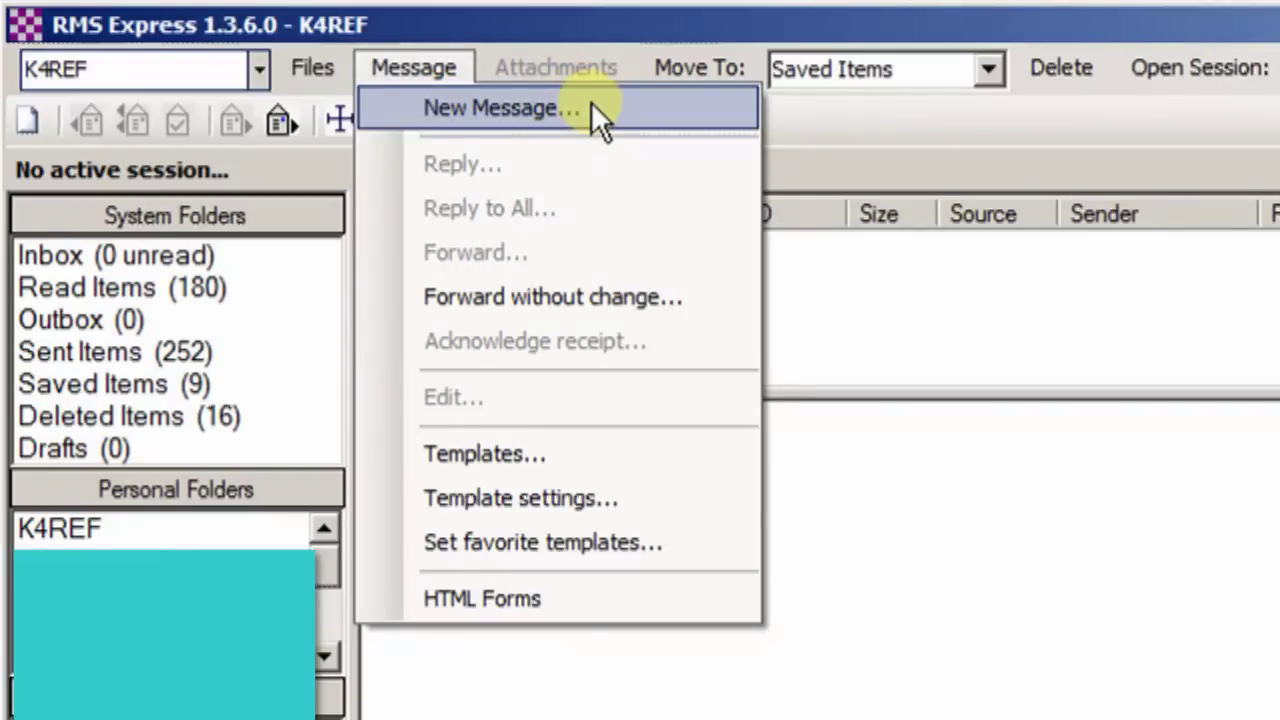
click(591, 104)
click(581, 98)
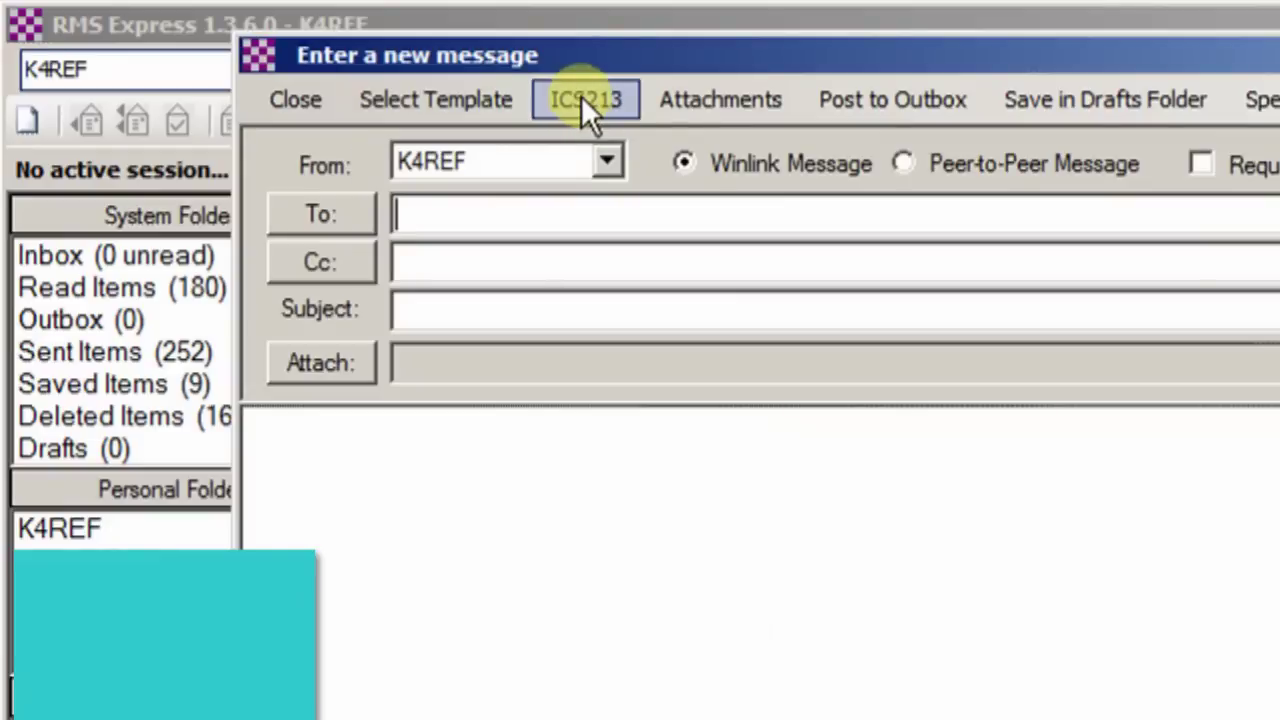
click(430, 100)
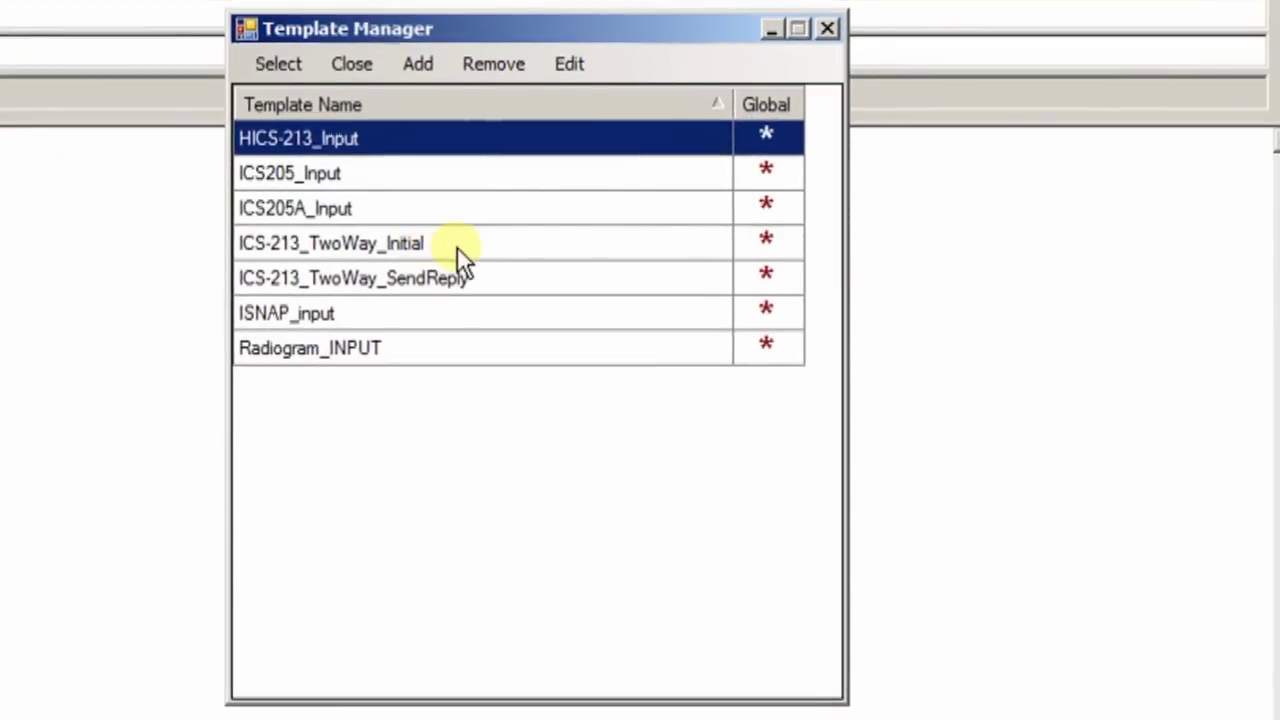
click(436, 244)
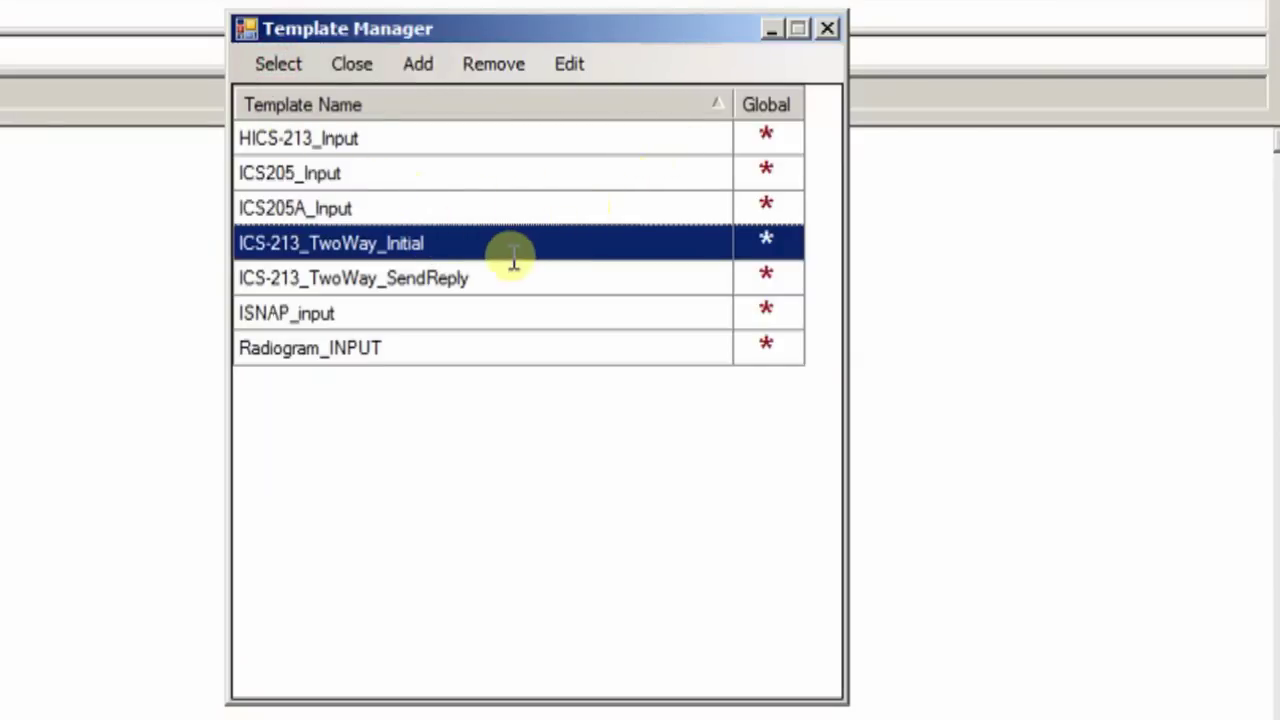
double_click(431, 287)
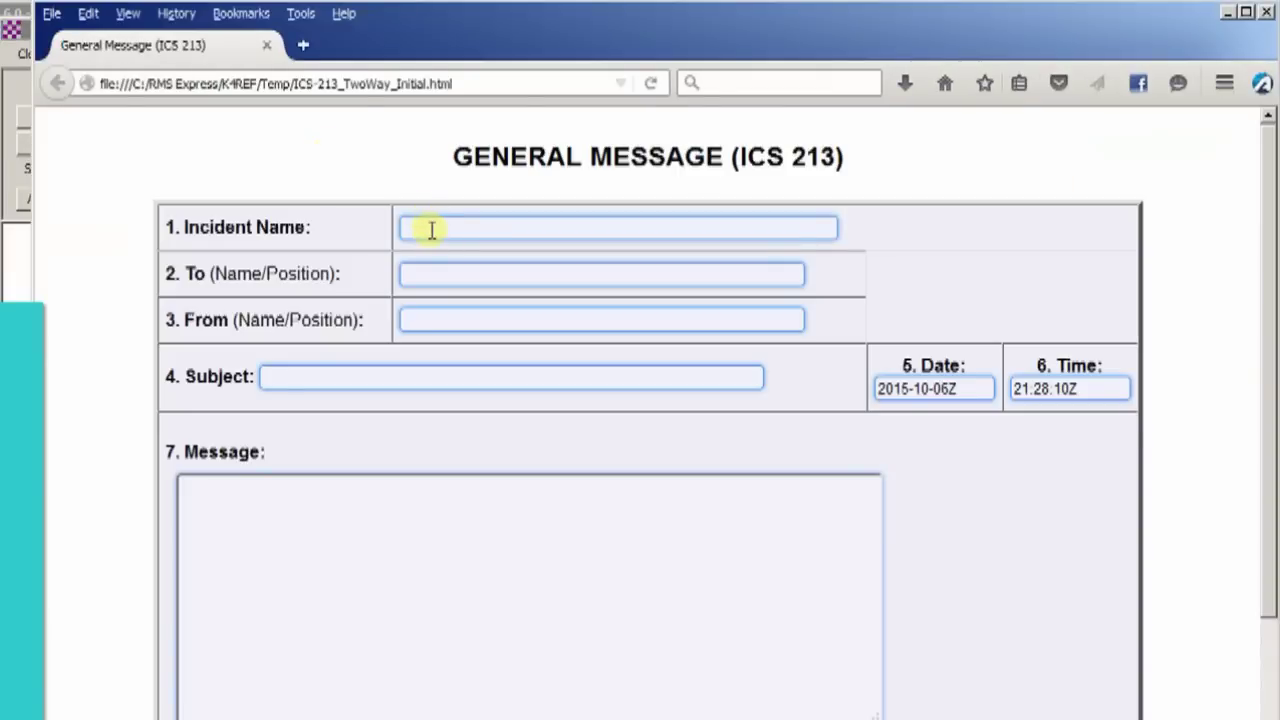
Fill Incident Name with the saved entry 'METESinc Winlink Training Update'.
click(431, 230)
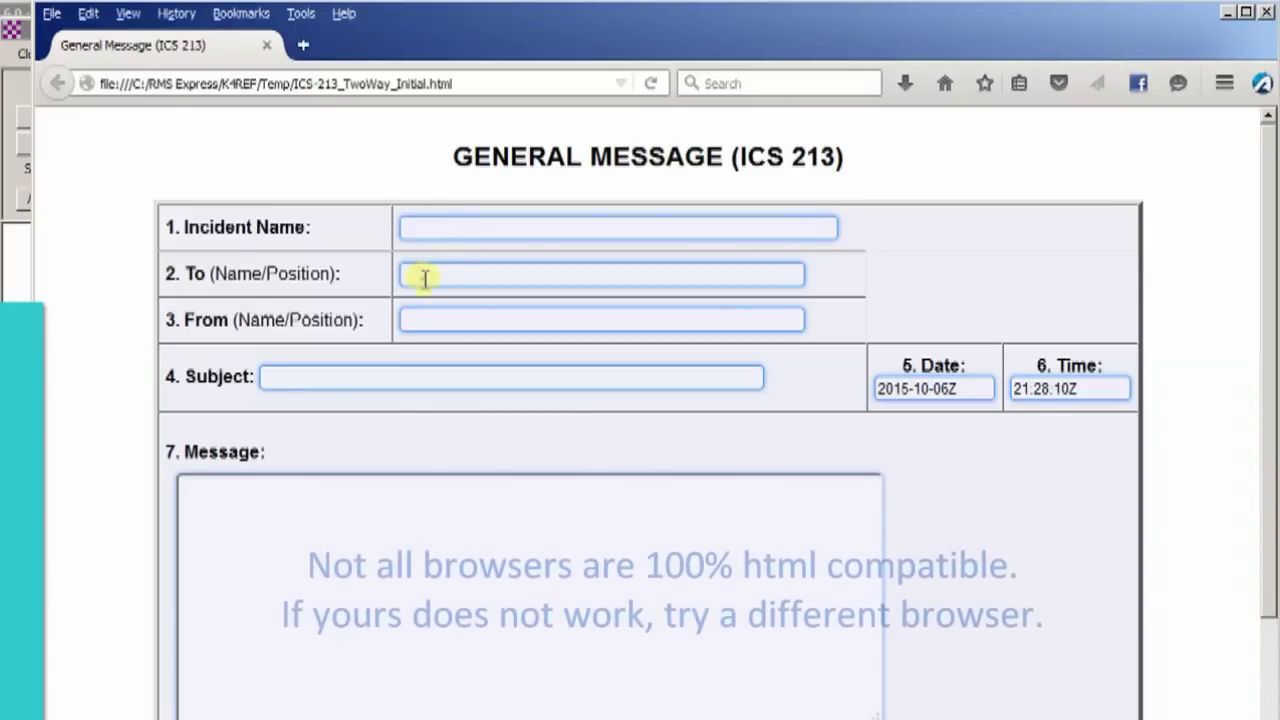
click(424, 276)
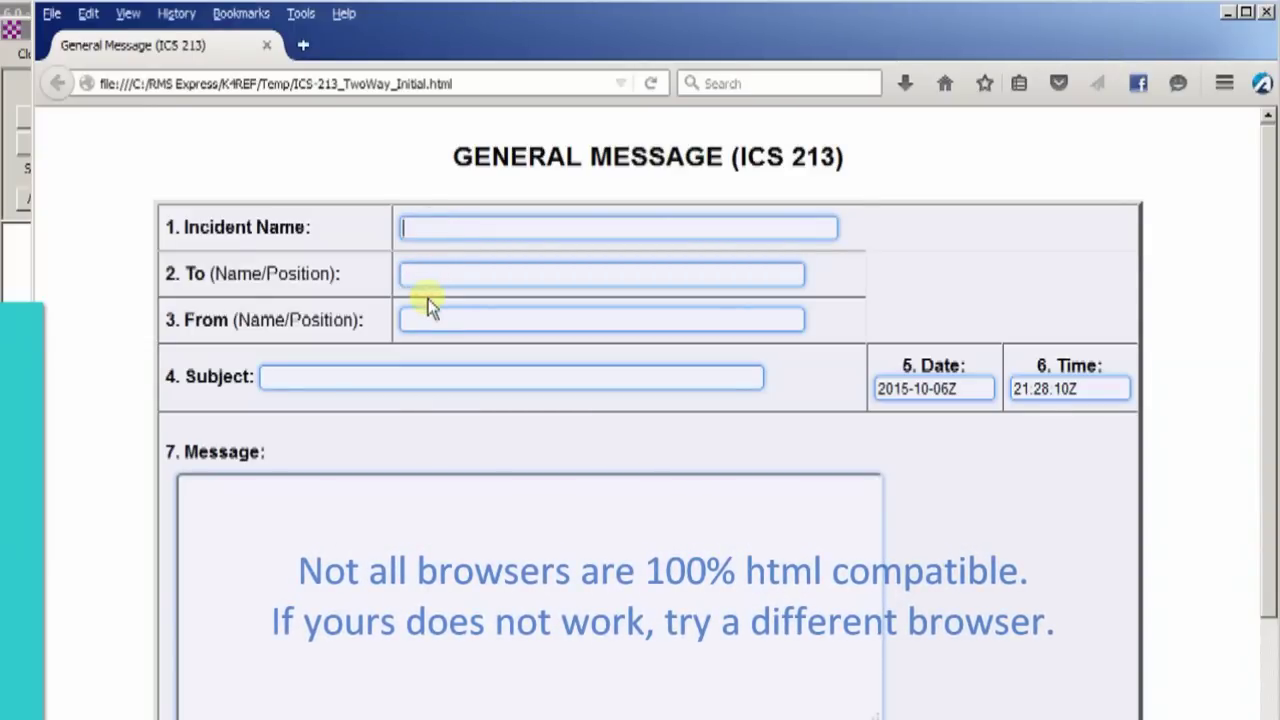
key(Down)
Fill To, From and Subject 'R/ Test Message for using ICS-213 Form with Reply' from saved entries.
key(Down)
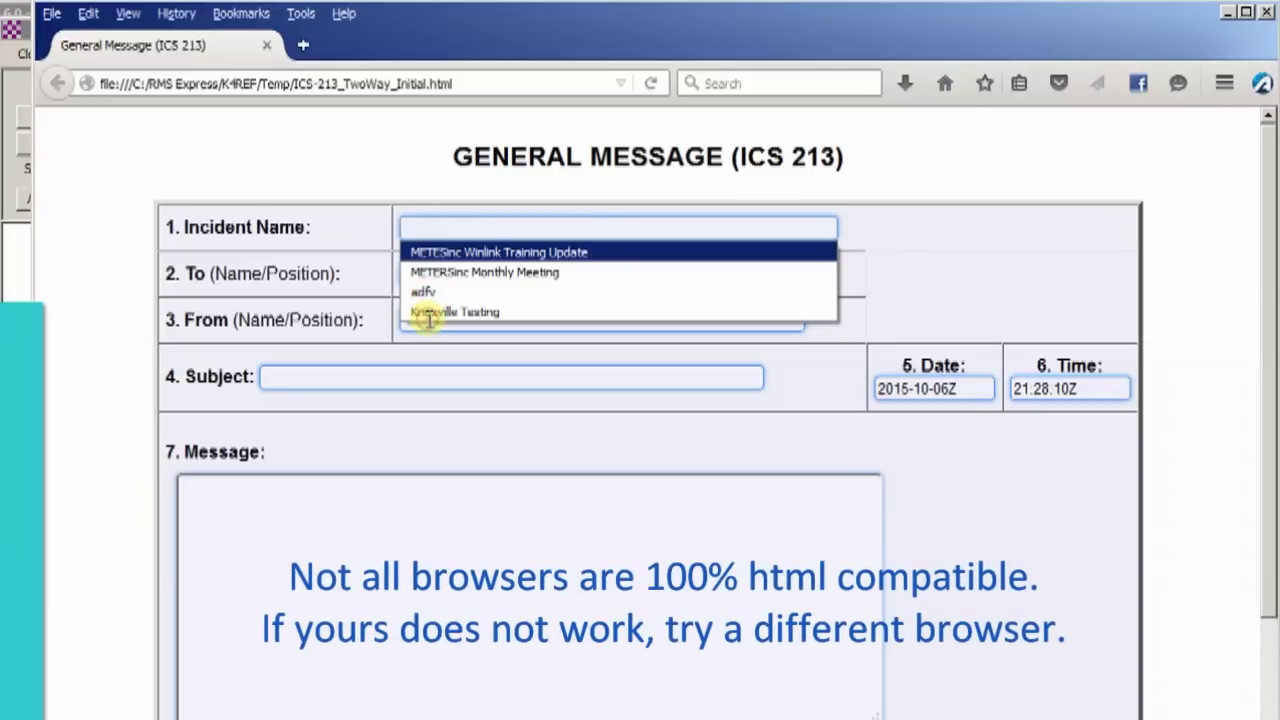
key(Return)
key(Tab)
click(432, 340)
key(Down)
key(Down)
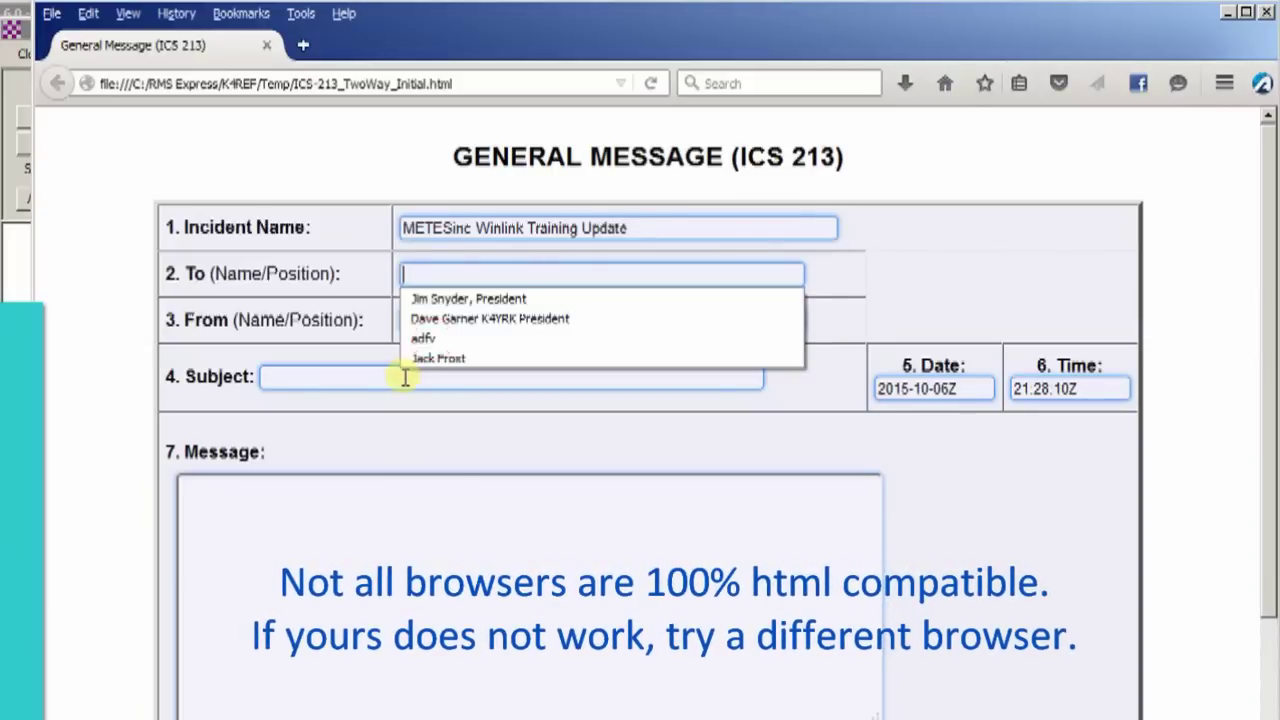
key(Return)
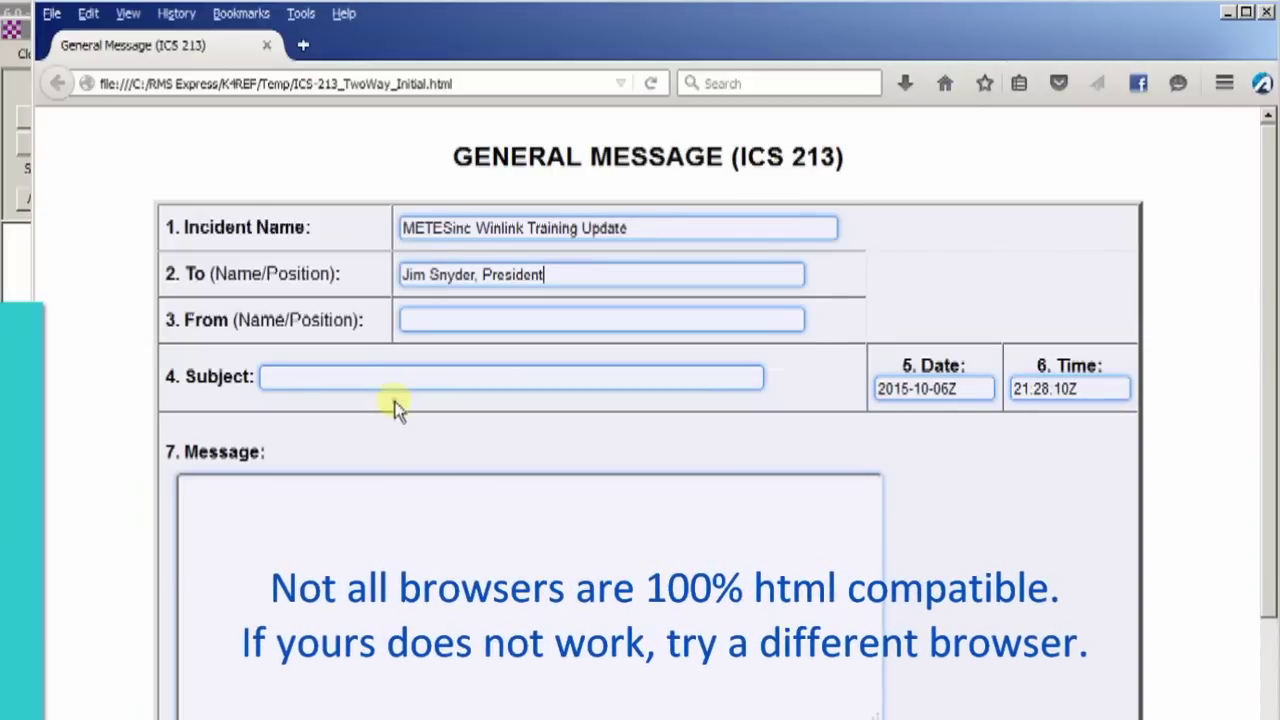
key(Tab)
key(Down)
key(Down)
key(Return)
key(Tab)
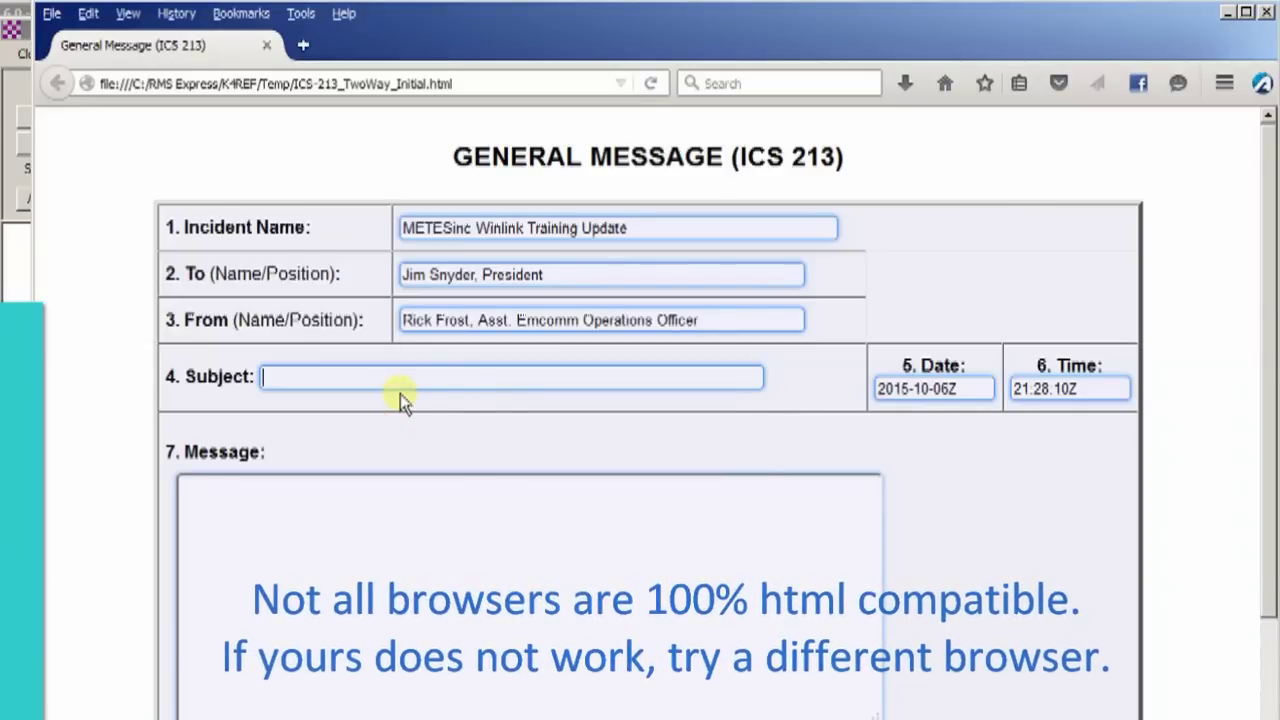
key(Down)
key(Down)
key(Return)
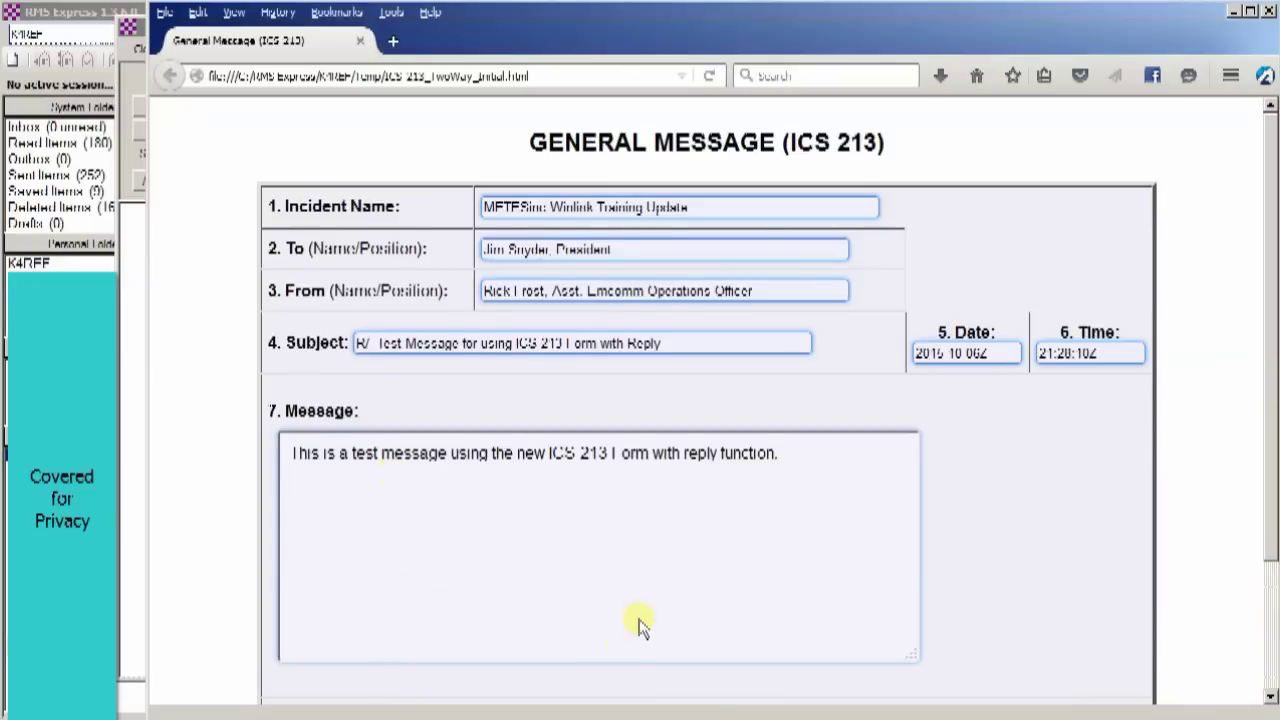
Scroll past Approved by and submit the form into the RMS Express message body.
scroll(640, 623, down, 3)
scroll(704, 598, up, 3)
scroll(349, 660, down, 2)
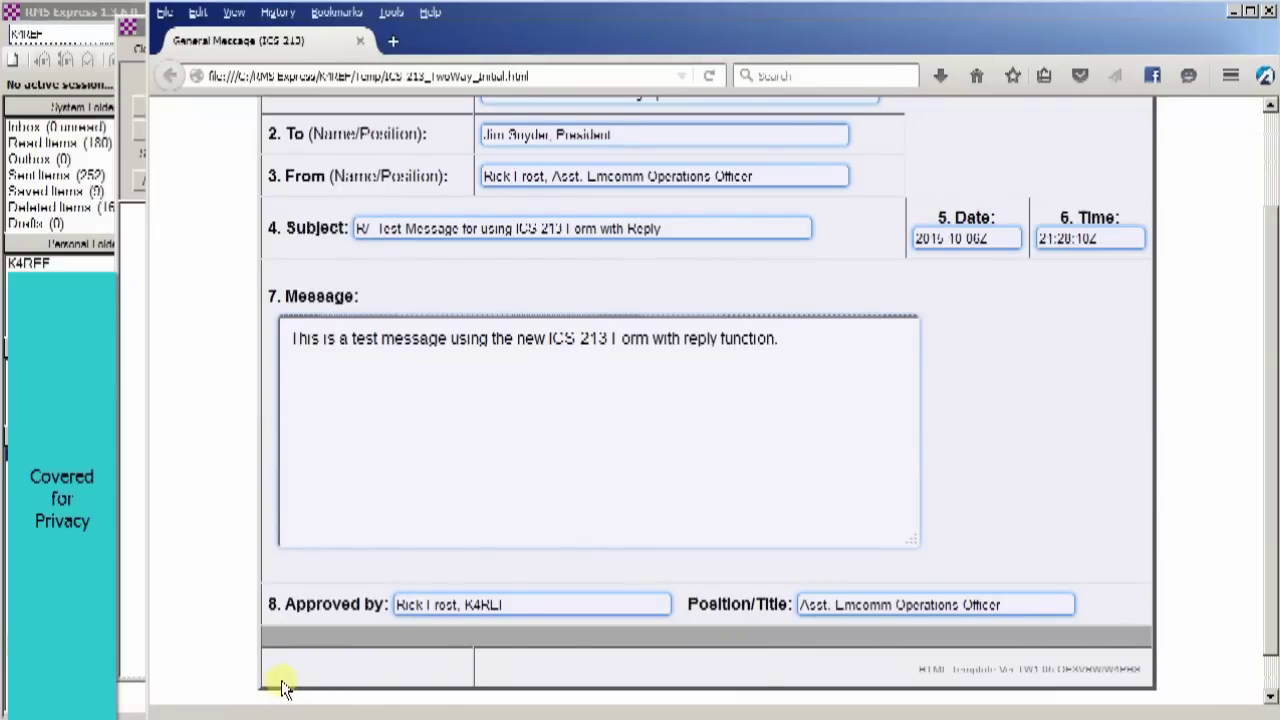
scroll(337, 486, down, 1)
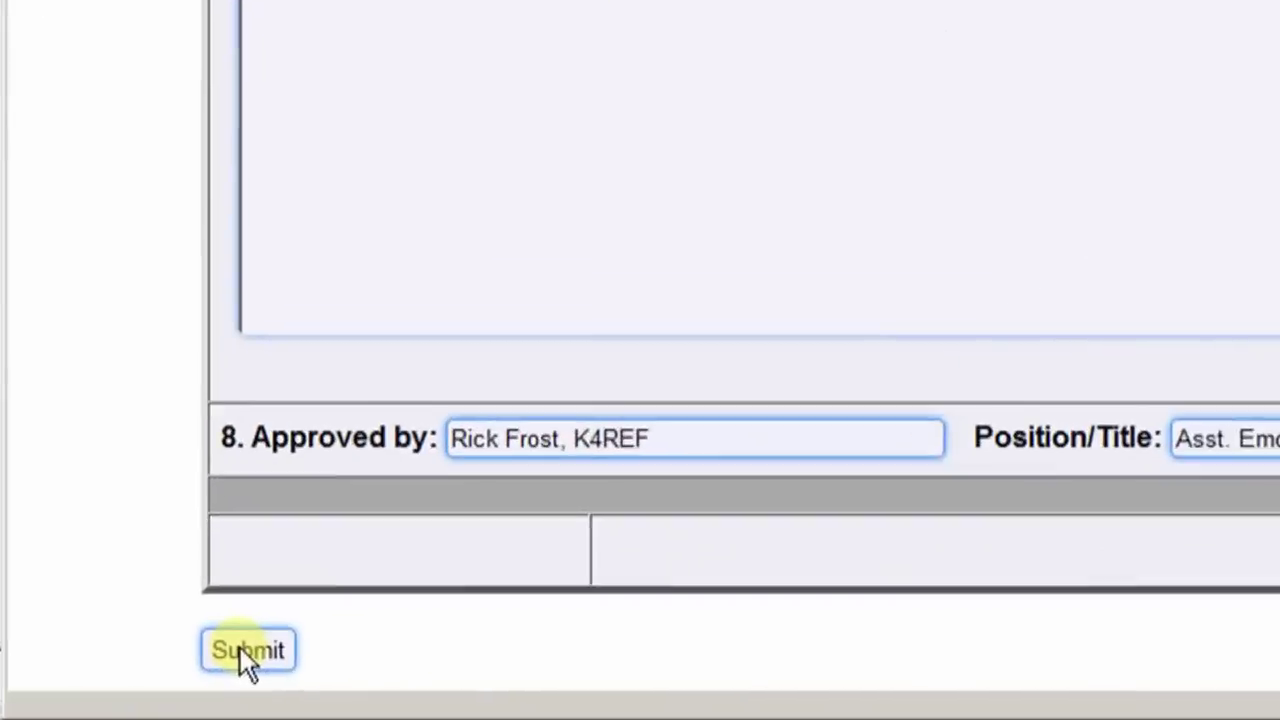
click(281, 683)
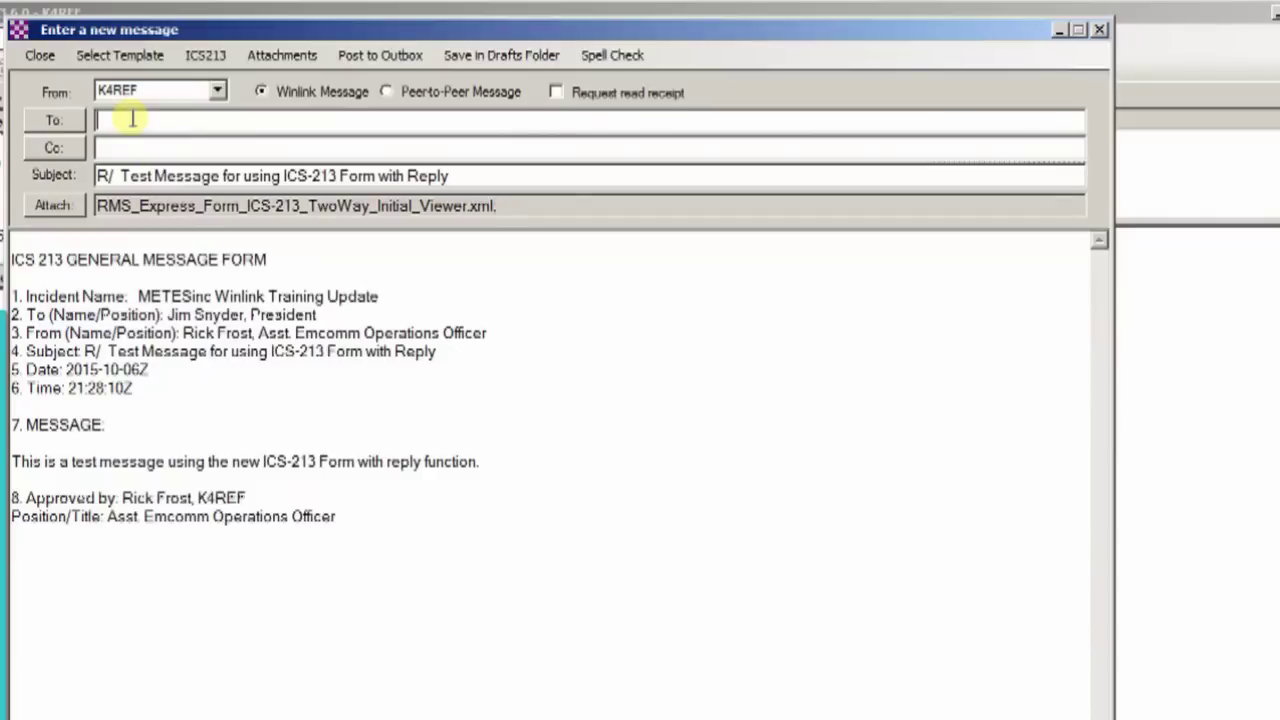
Enter the receiving station's call sign in the message's To field.
text(KC)
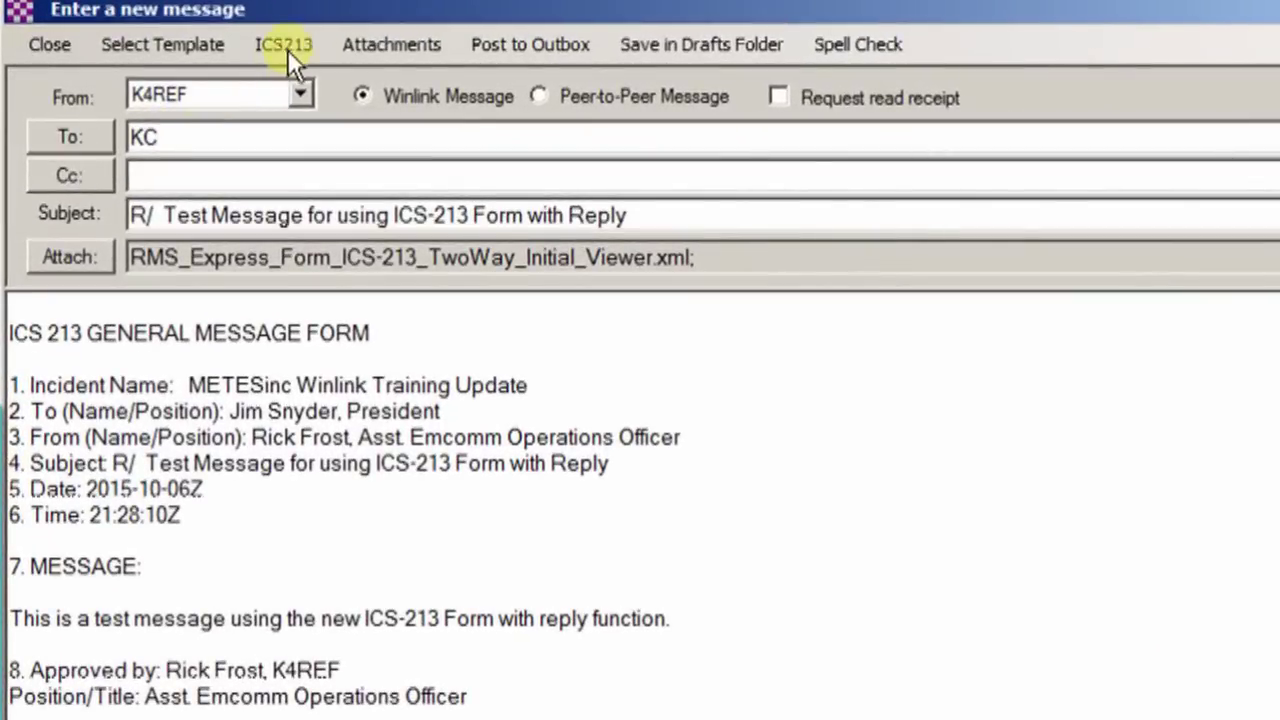
text(4EM)
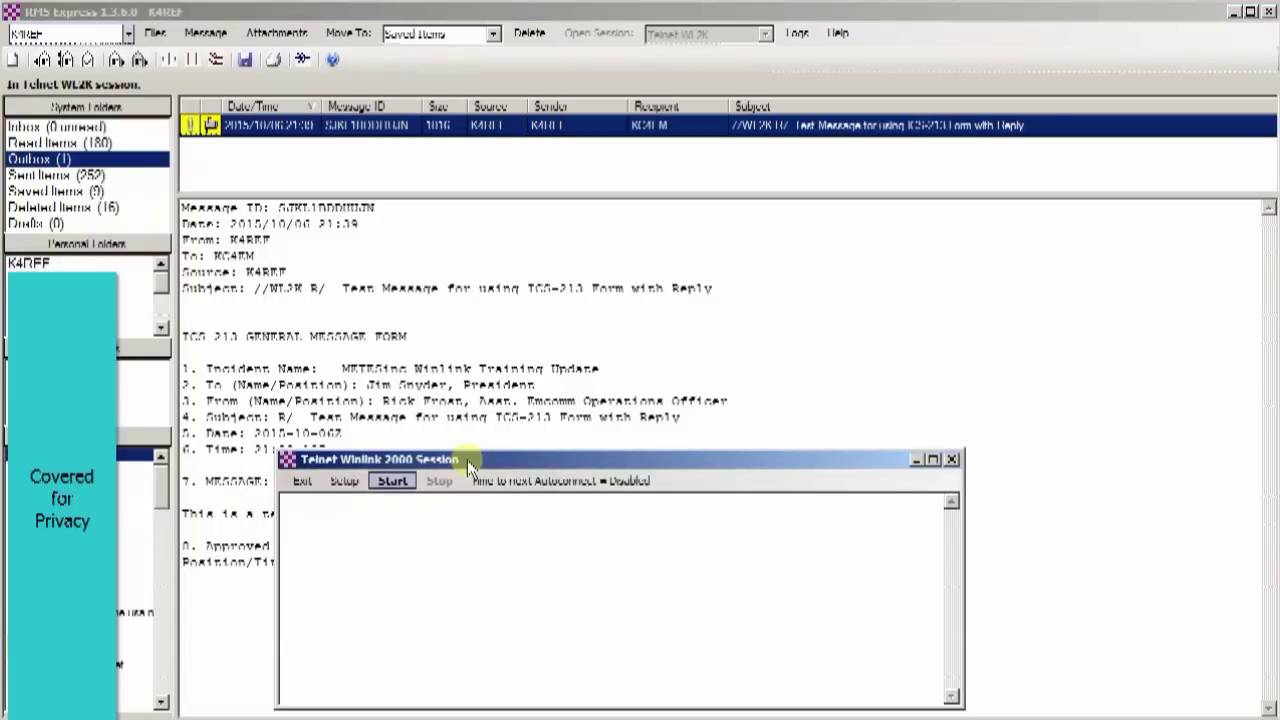
Start the Telnet Winlink session to send the queued ICS 213 message.
key(Return)
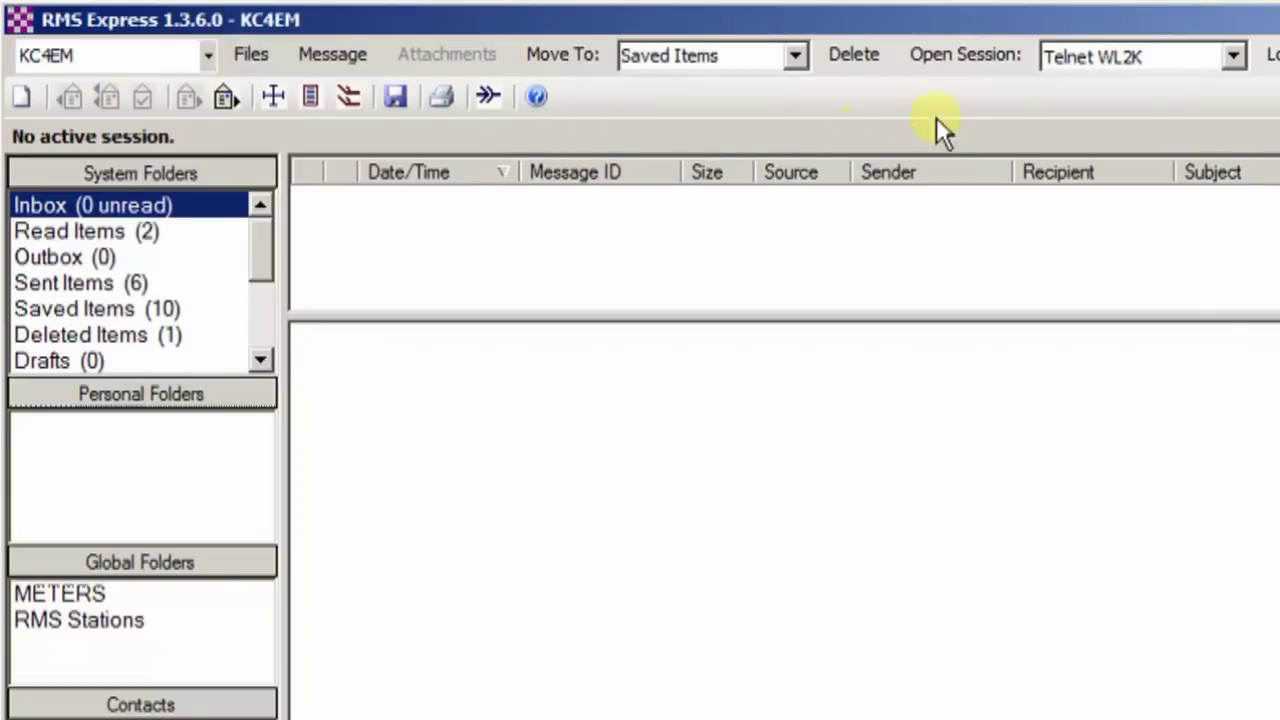
Run a Telnet Winlink session to download the ICS 213 message, then open it in the form viewer.
click(963, 56)
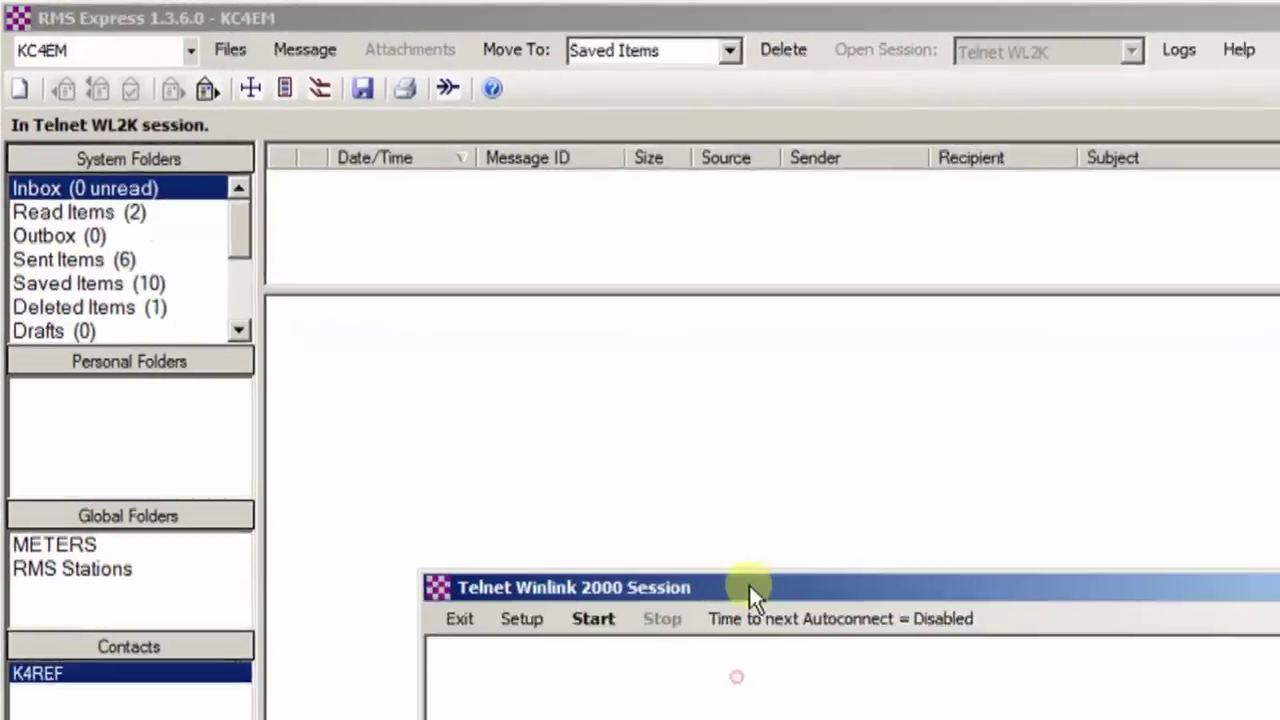
click(593, 618)
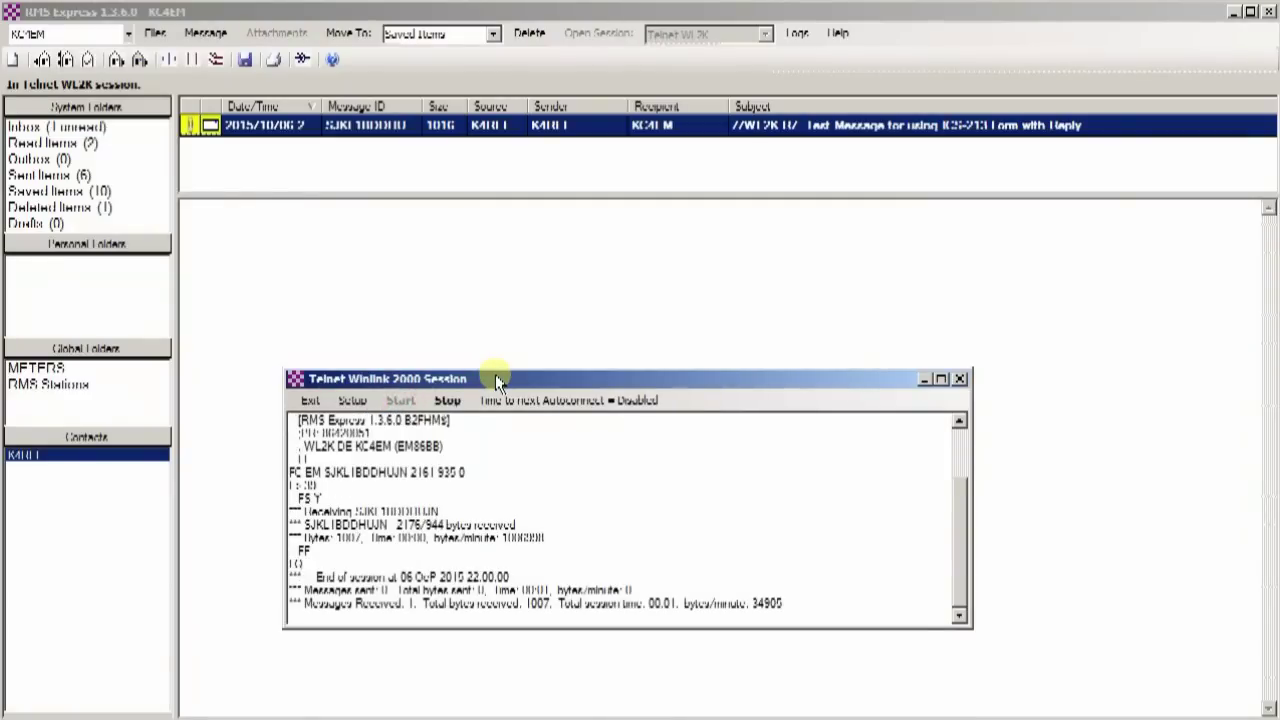
double_click(241, 128)
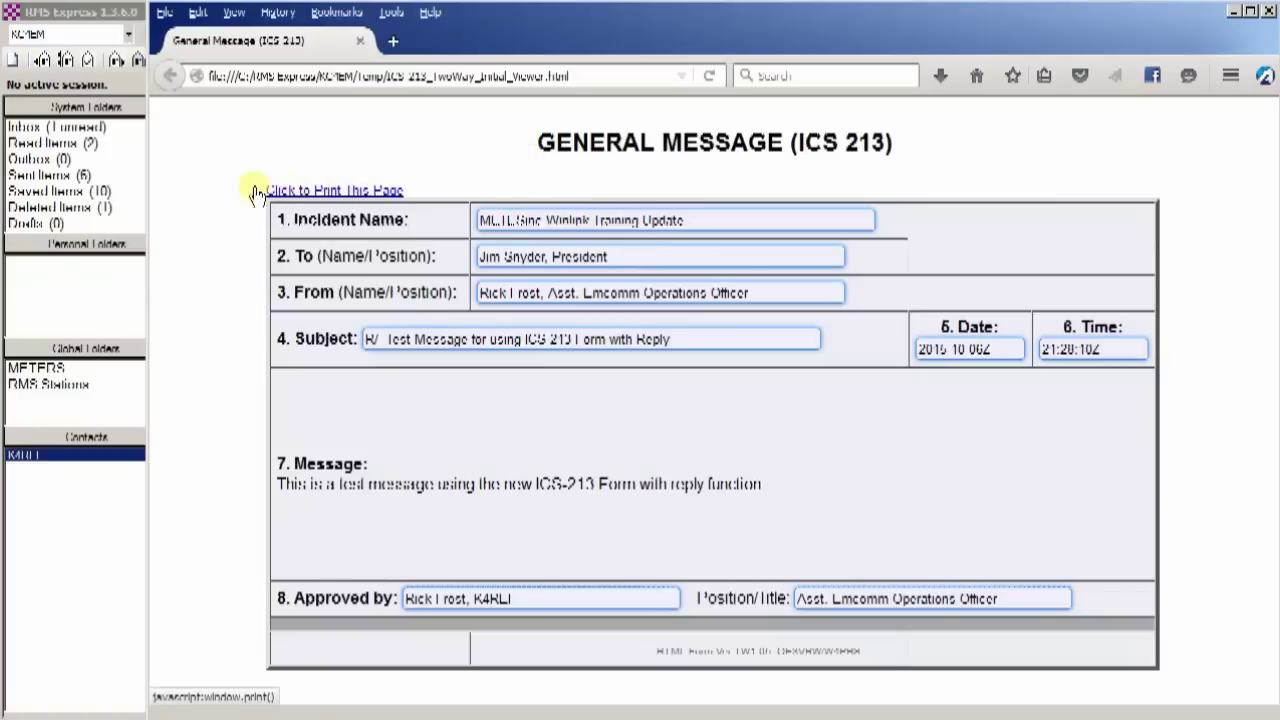
Use the 'Click to Print This Page' link to bring up Firefox's Print dialog.
click(336, 194)
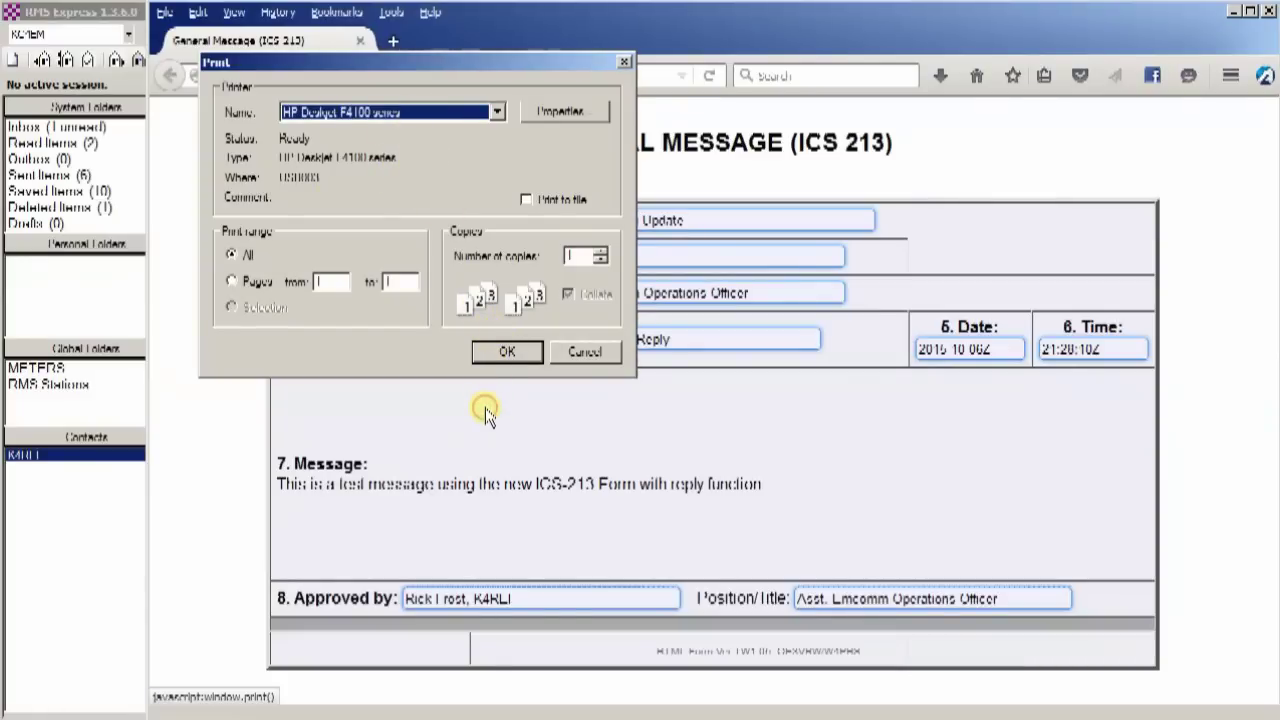
Cancel the print job and close the Firefox form viewer, returning to the received message.
click(568, 355)
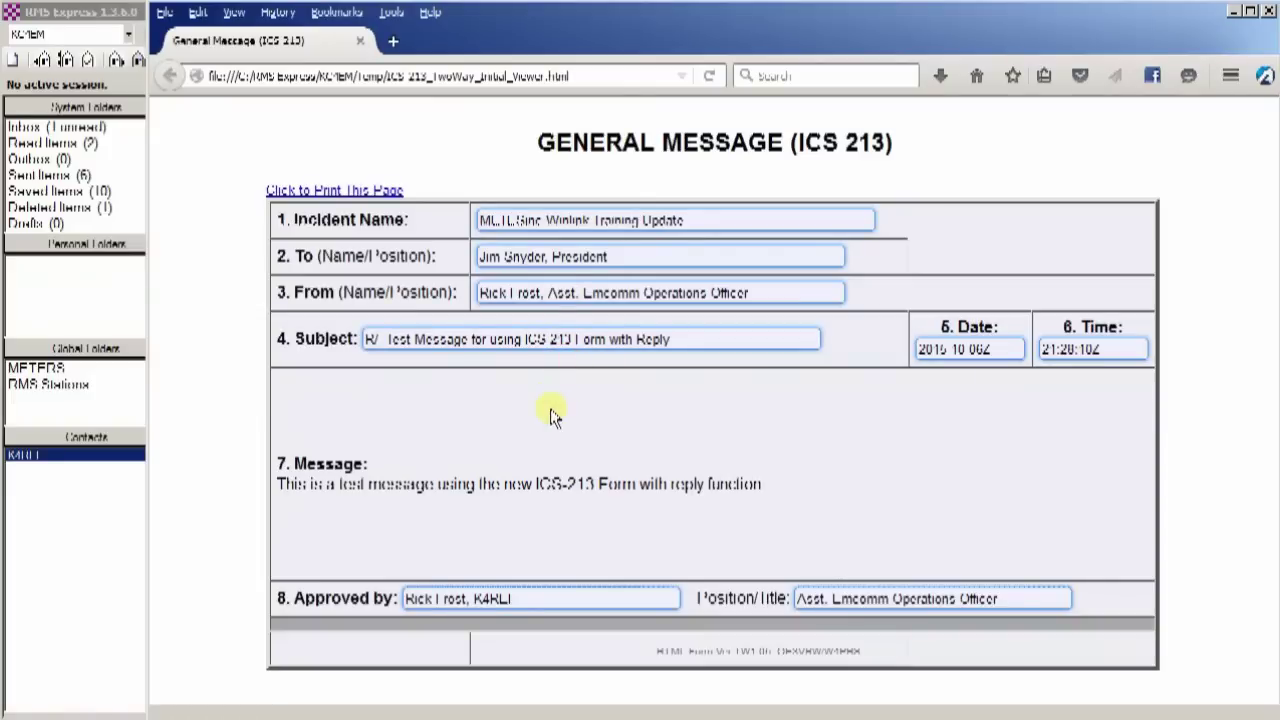
click(1270, 11)
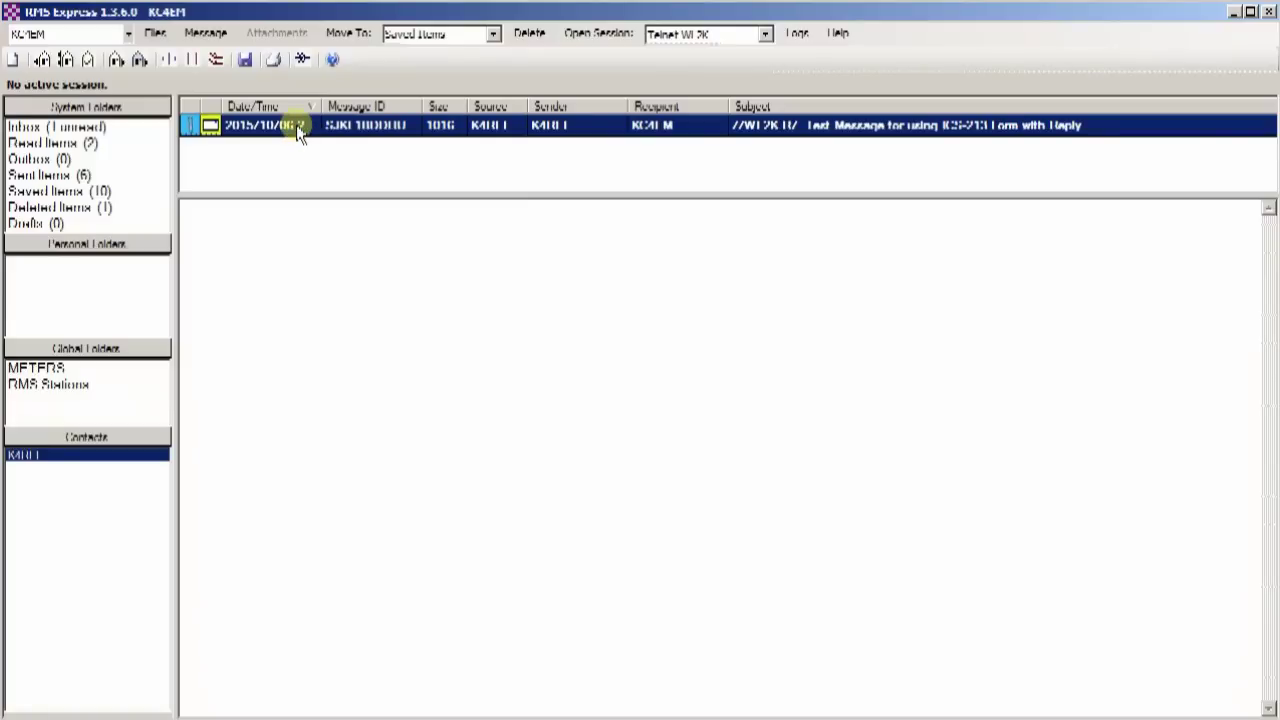
Choose Reply... from the Message menu for the received ICS-213 message.
click(208, 36)
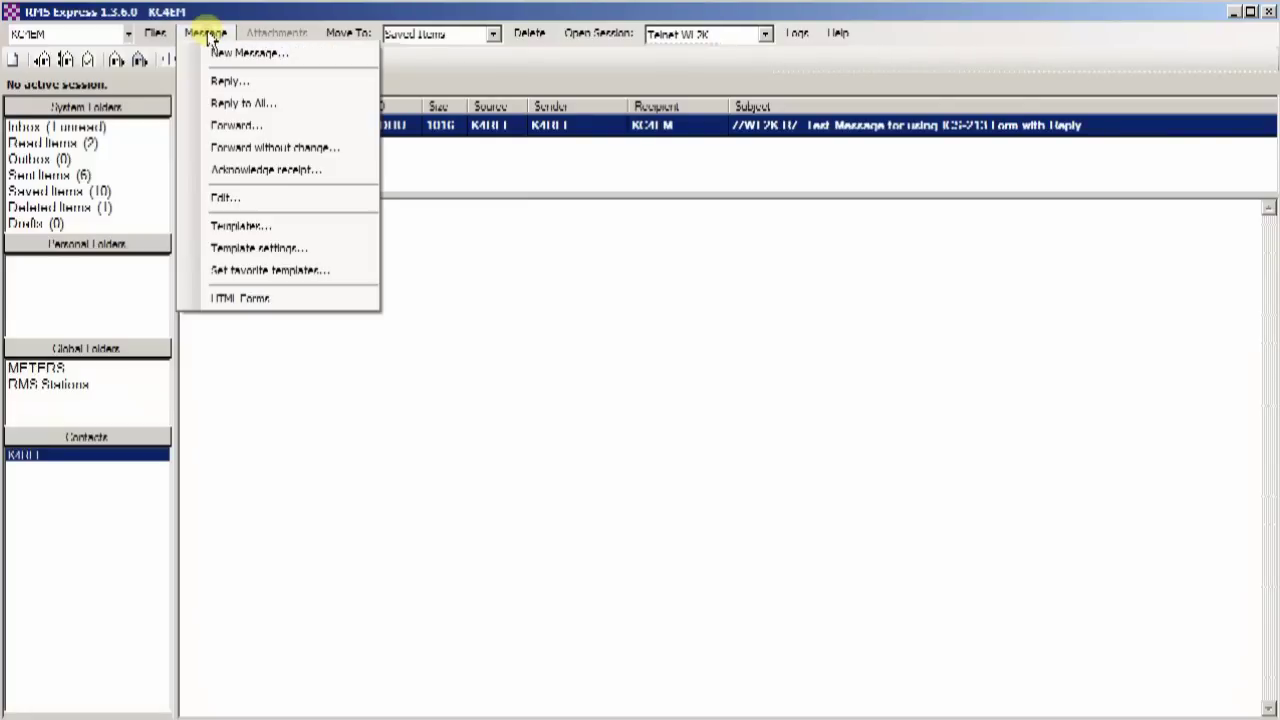
click(240, 84)
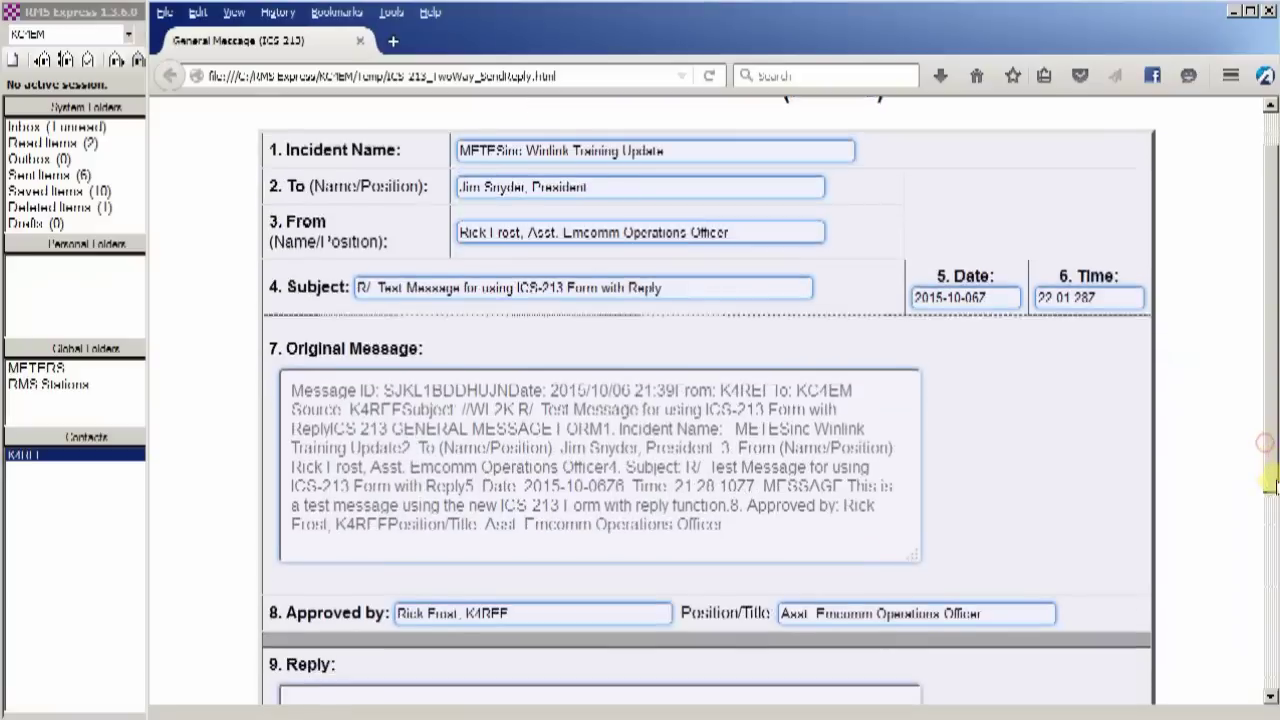
Enter 'This is great!!' in the form's Reply box.
drag(1268, 482, 1272, 568)
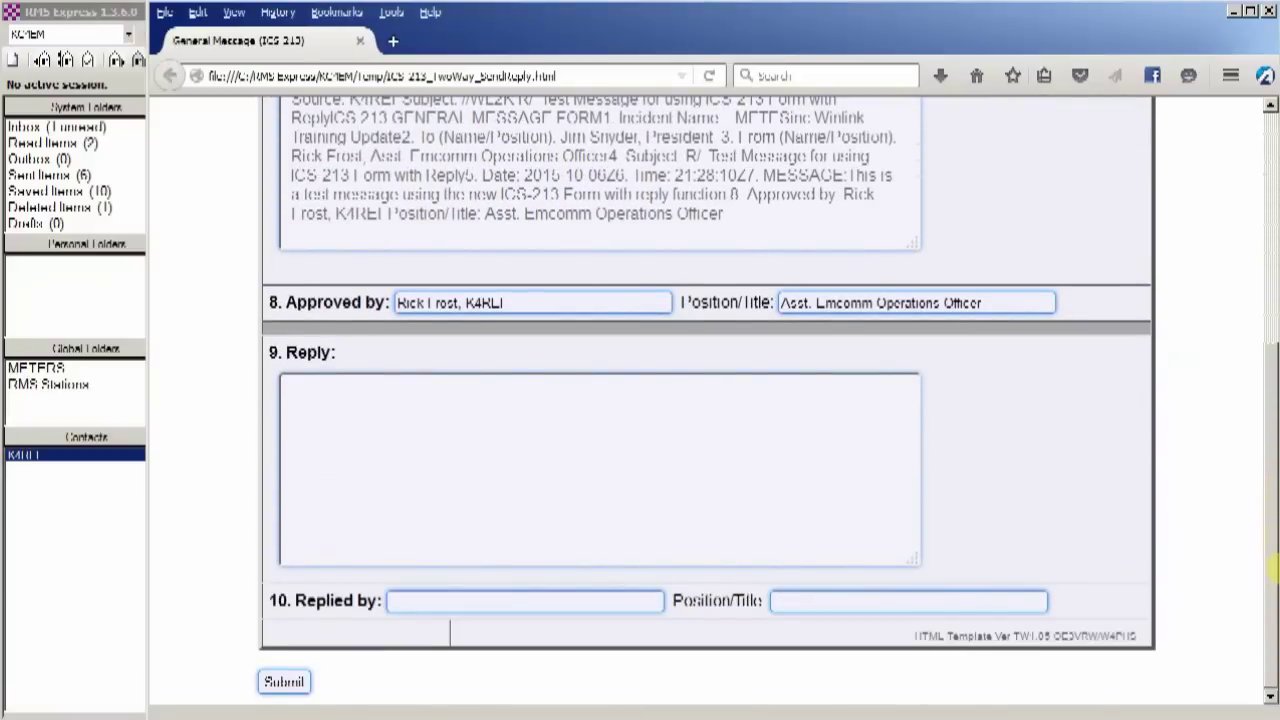
click(473, 398)
text(This is gr)
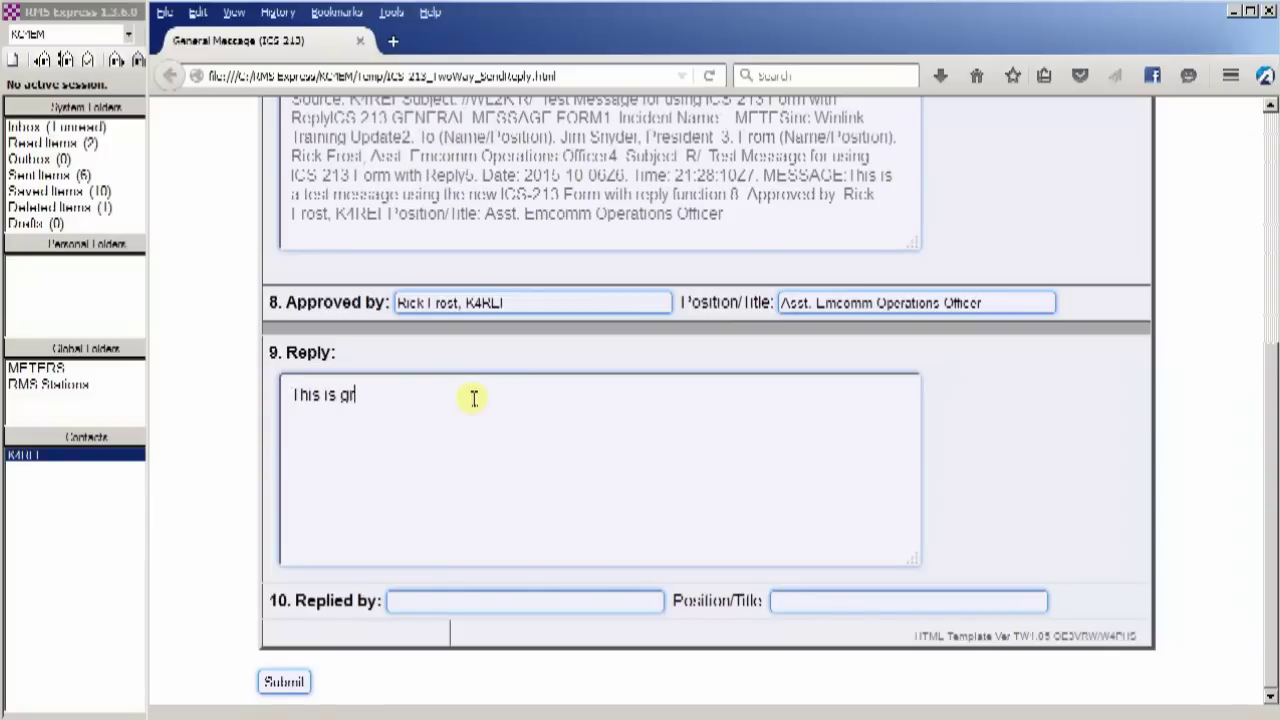
text(eat!!)
Fill Replied by with the saved name and Position/Title with 'President METERSinc', then submit.
click(453, 600)
click(453, 627)
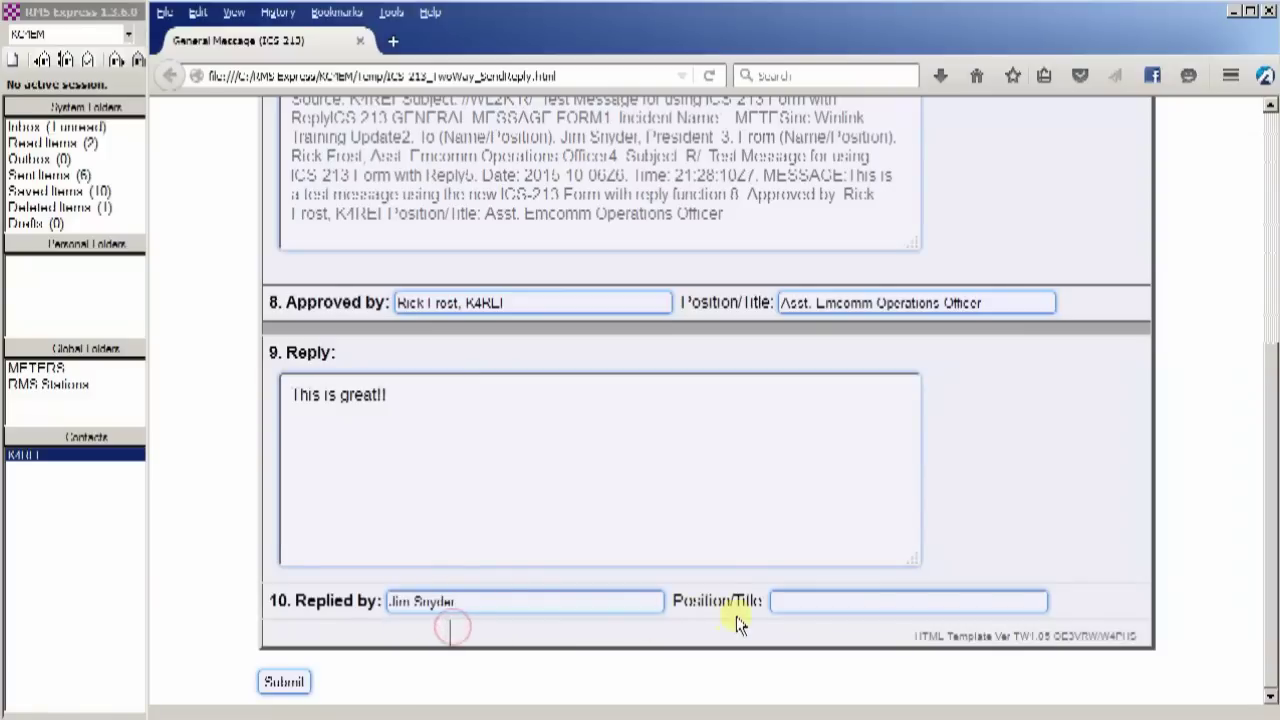
click(790, 601)
click(793, 603)
click(803, 623)
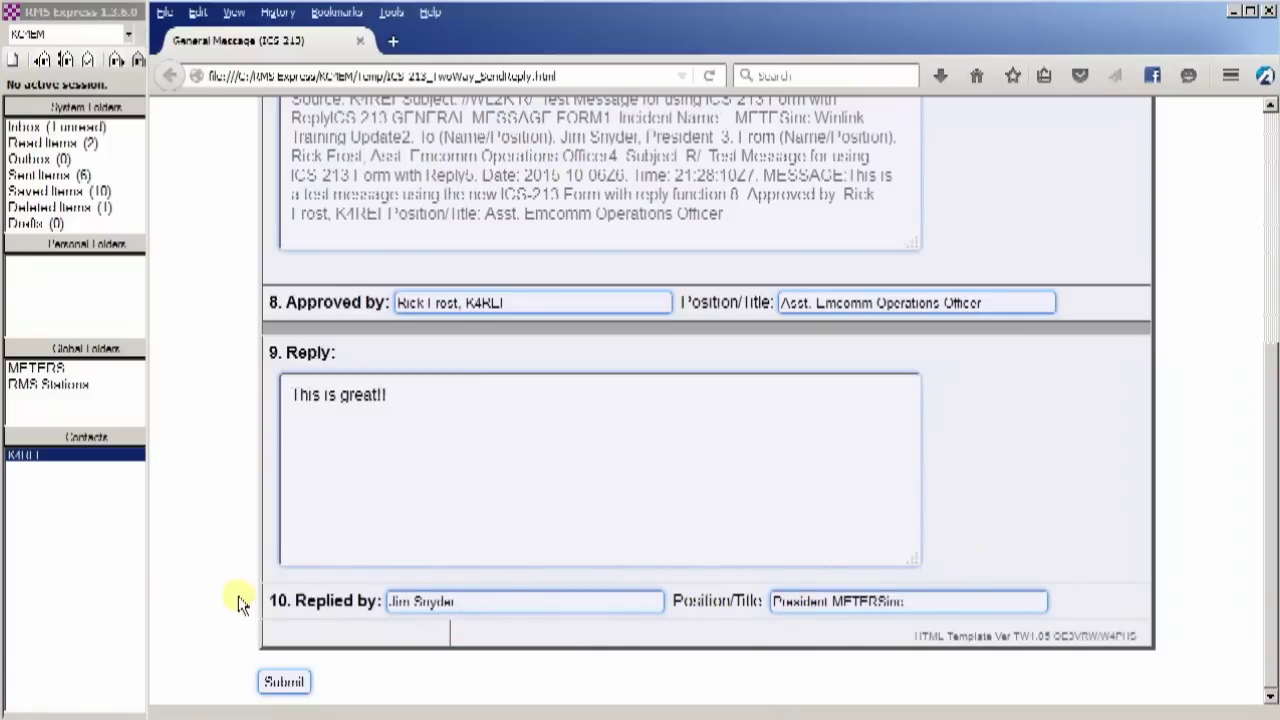
scroll(213, 500, up, 6)
scroll(213, 490, up, 1)
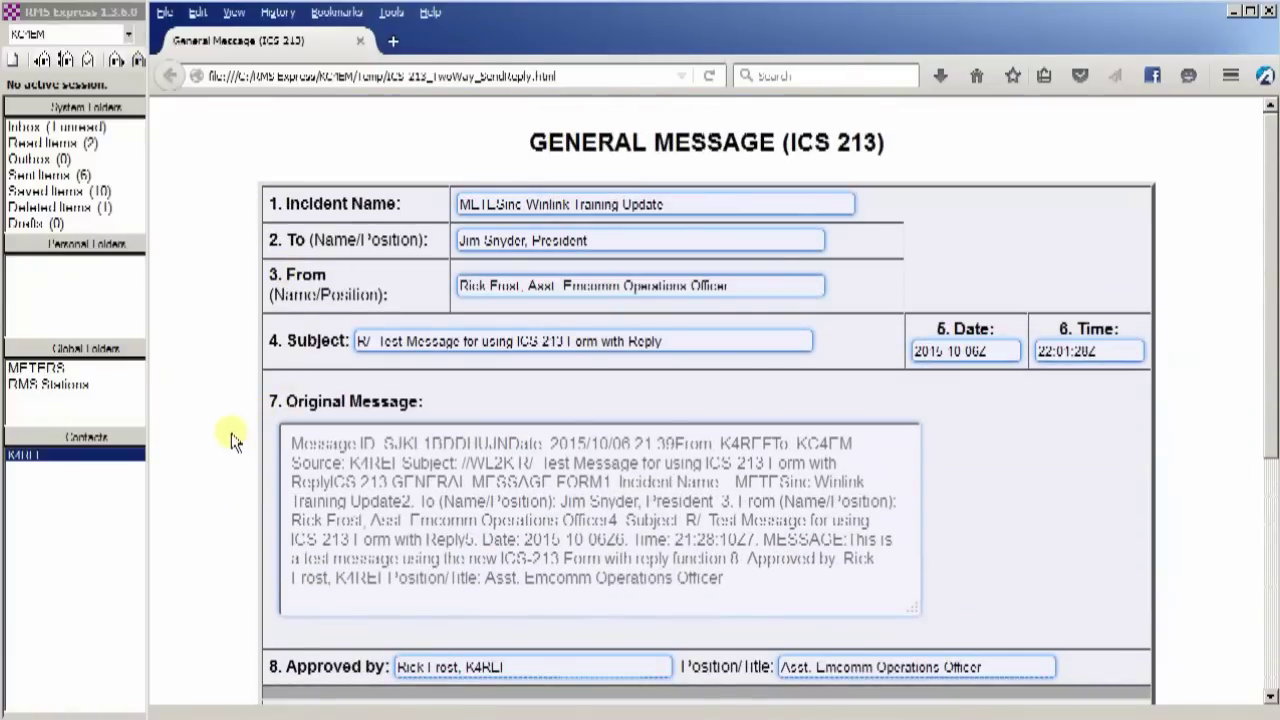
scroll(229, 436, down, 6)
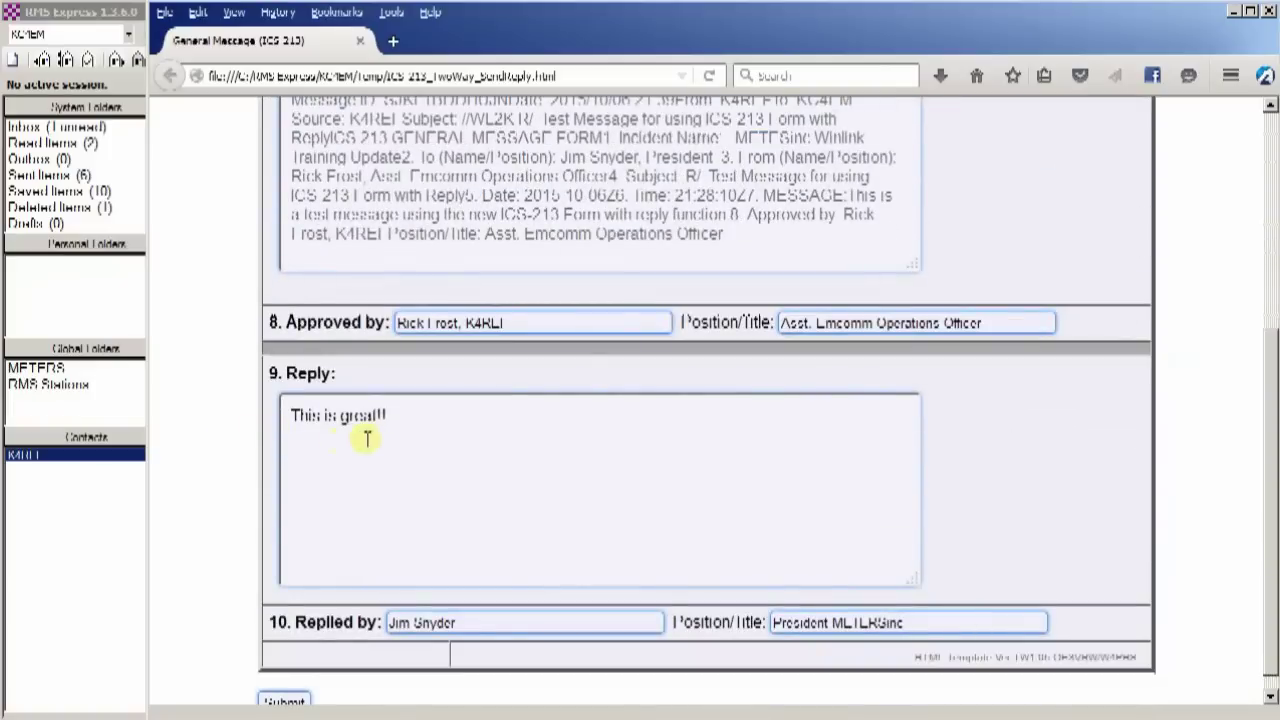
scroll(257, 522, down, 1)
click(279, 682)
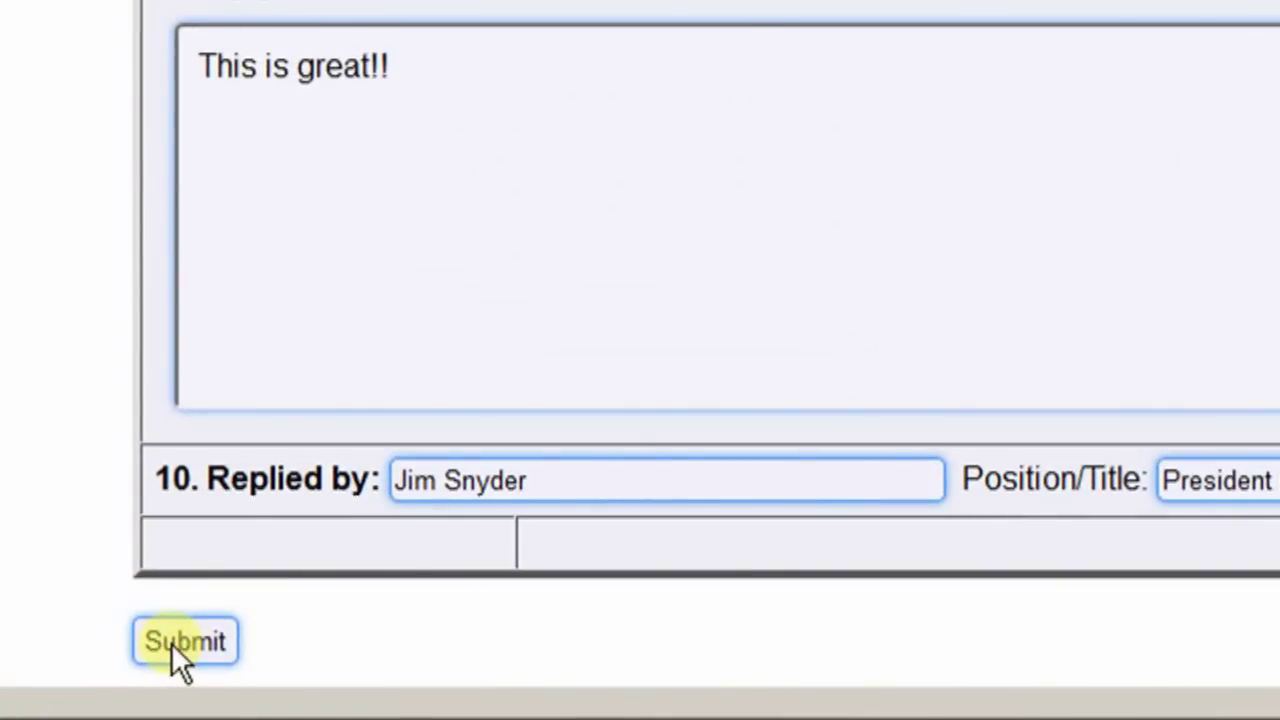
Submit the ICS-213 reply, close Firefox, and review the generated reply message with its XML attachment.
click(171, 643)
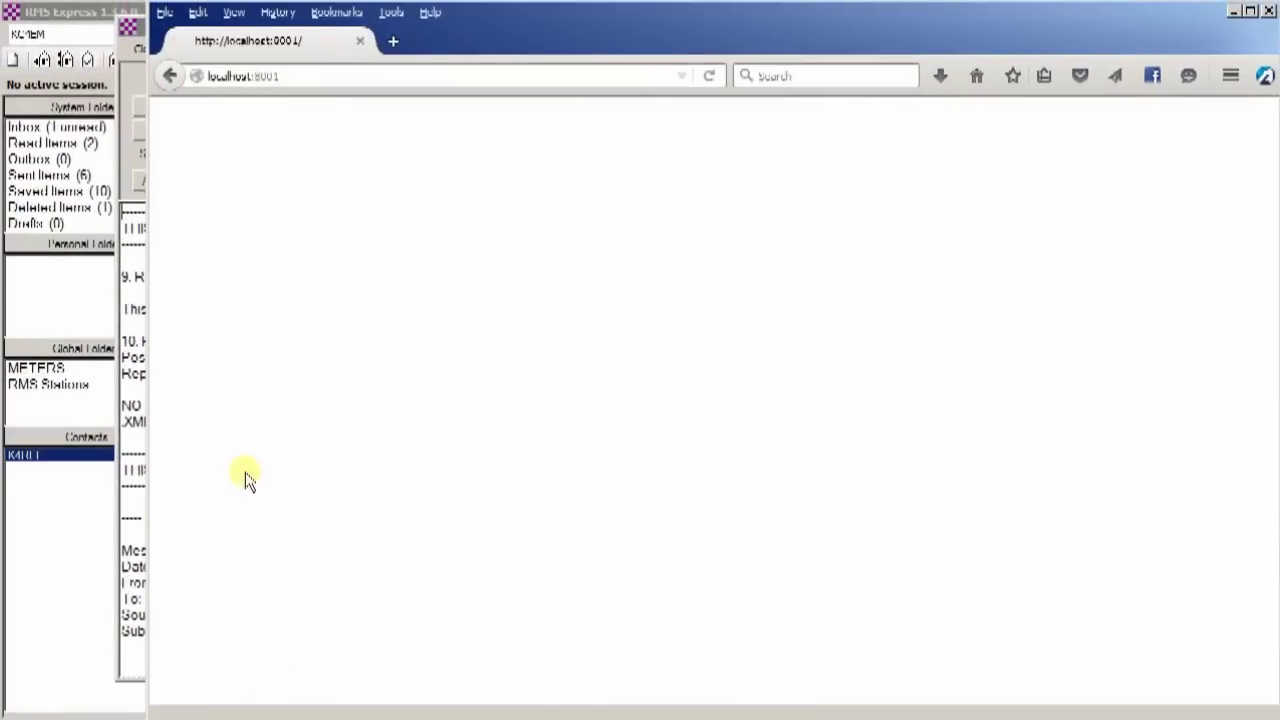
click(1268, 18)
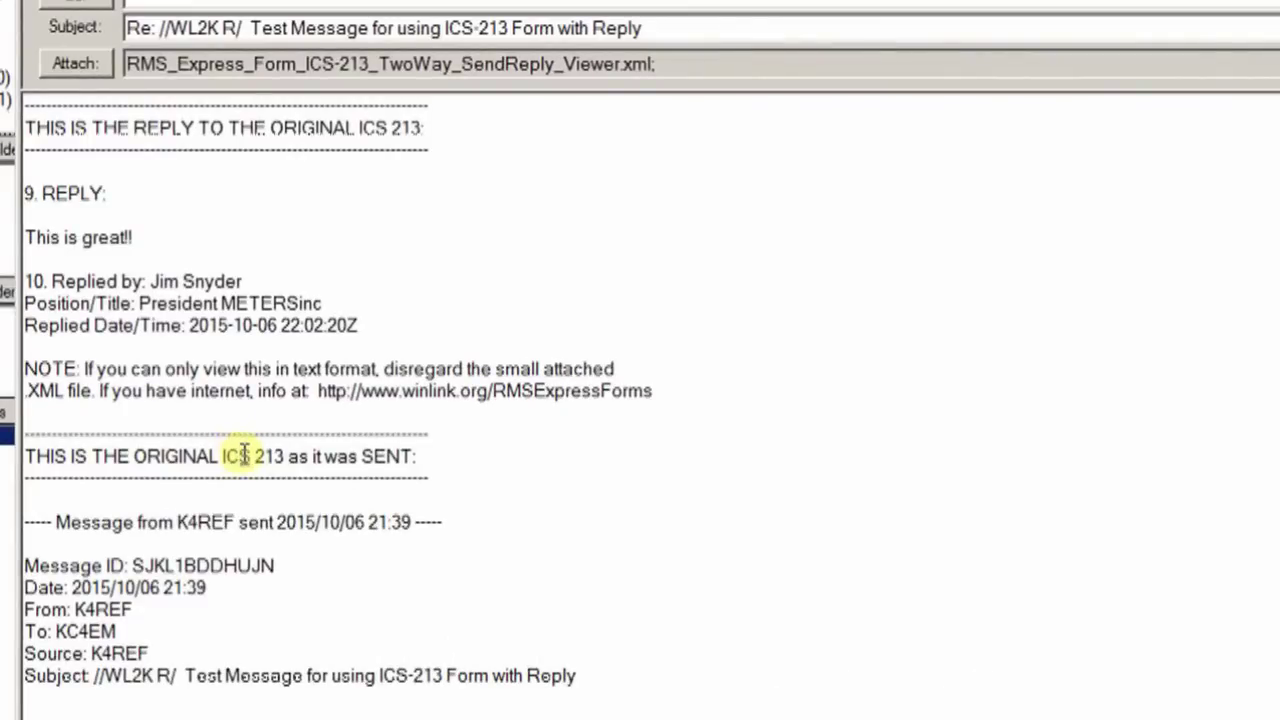
scroll(243, 456, down, 6)
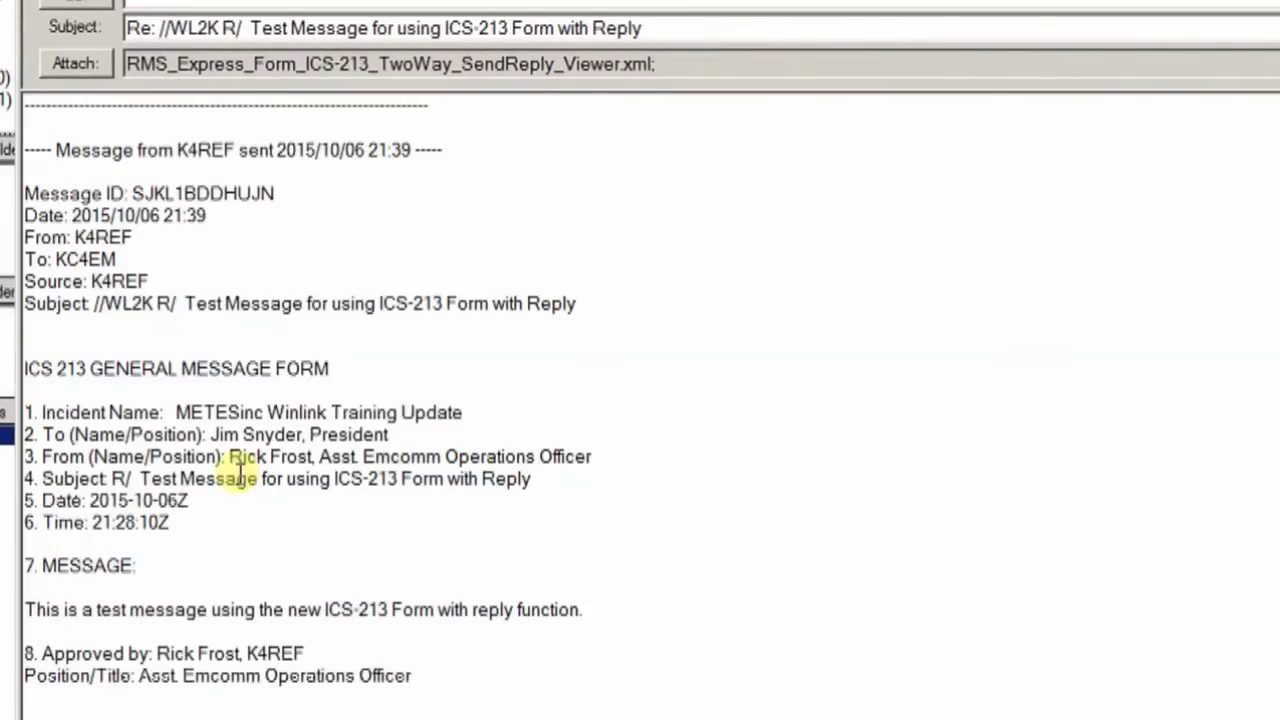
scroll(240, 475, up, 6)
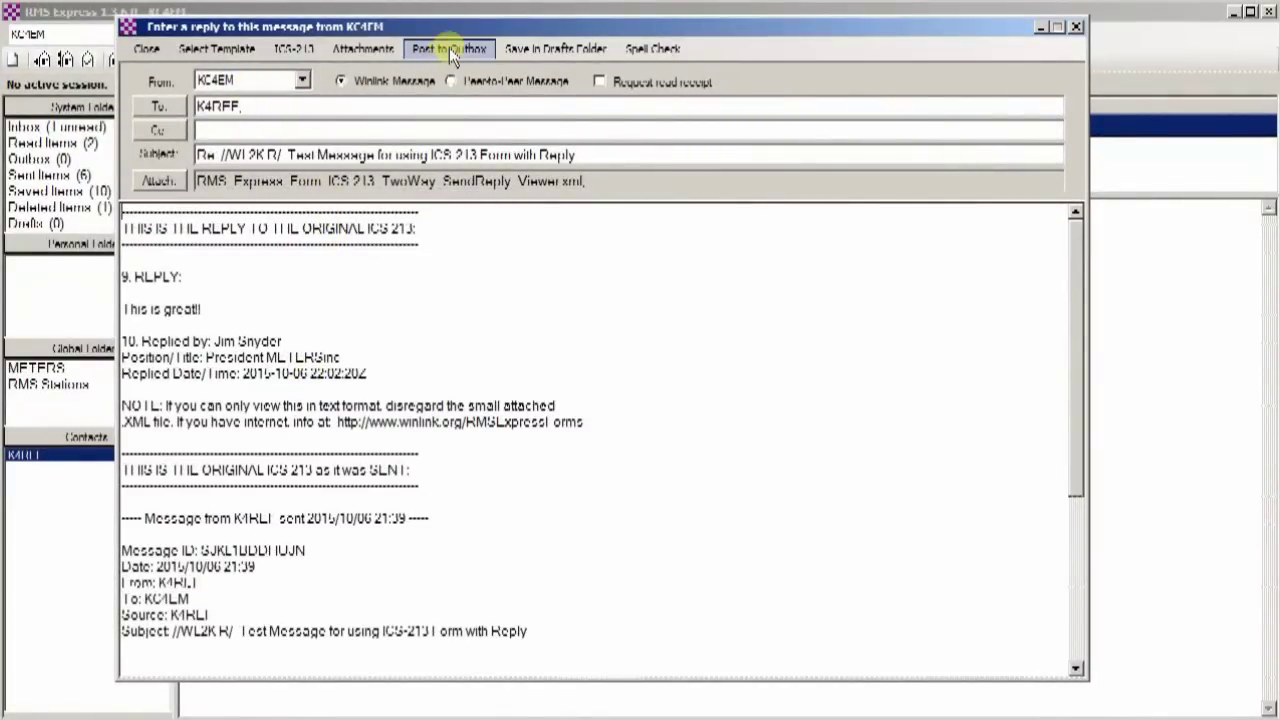
Post the reply to the Outbox and send it through a Telnet WL2K session.
click(449, 47)
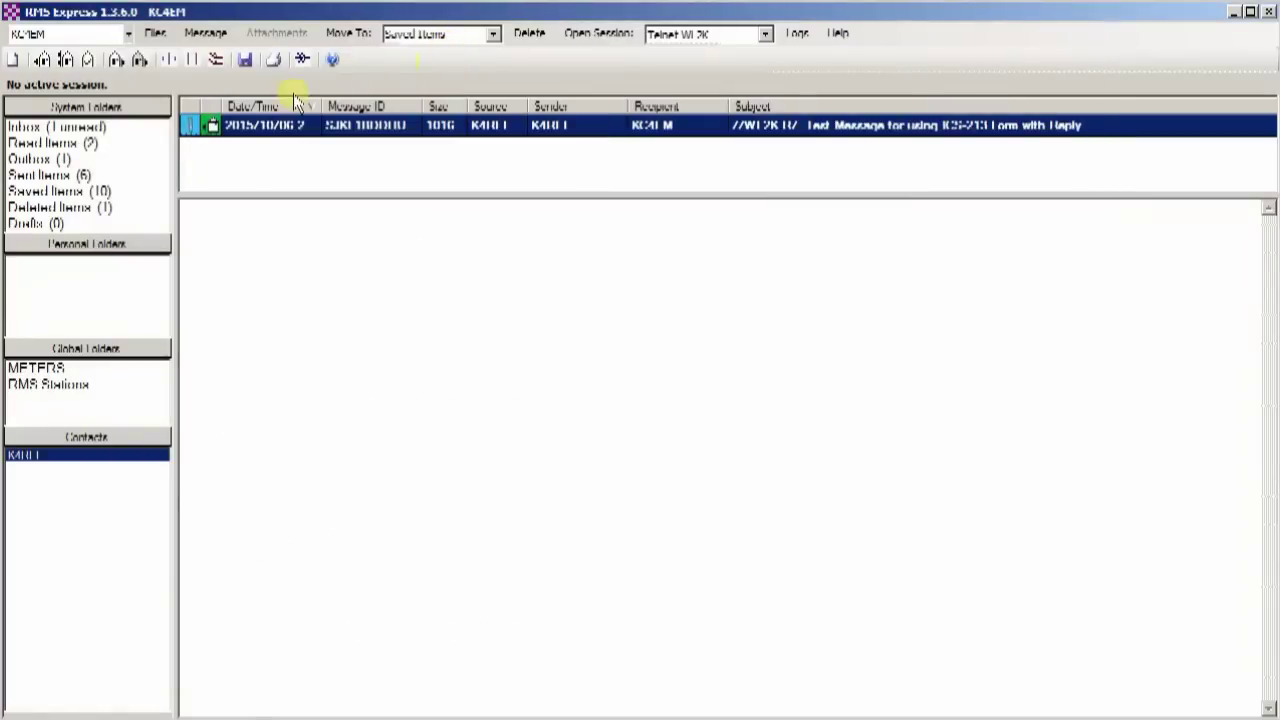
click(58, 158)
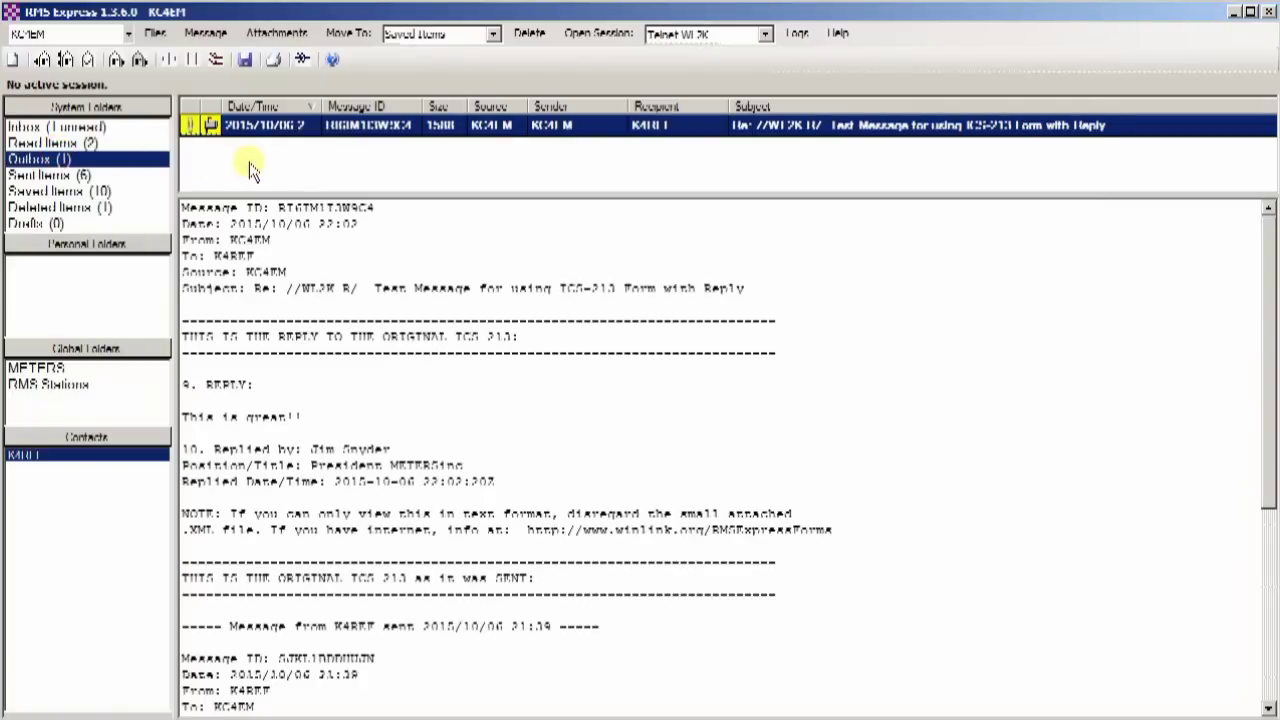
click(600, 34)
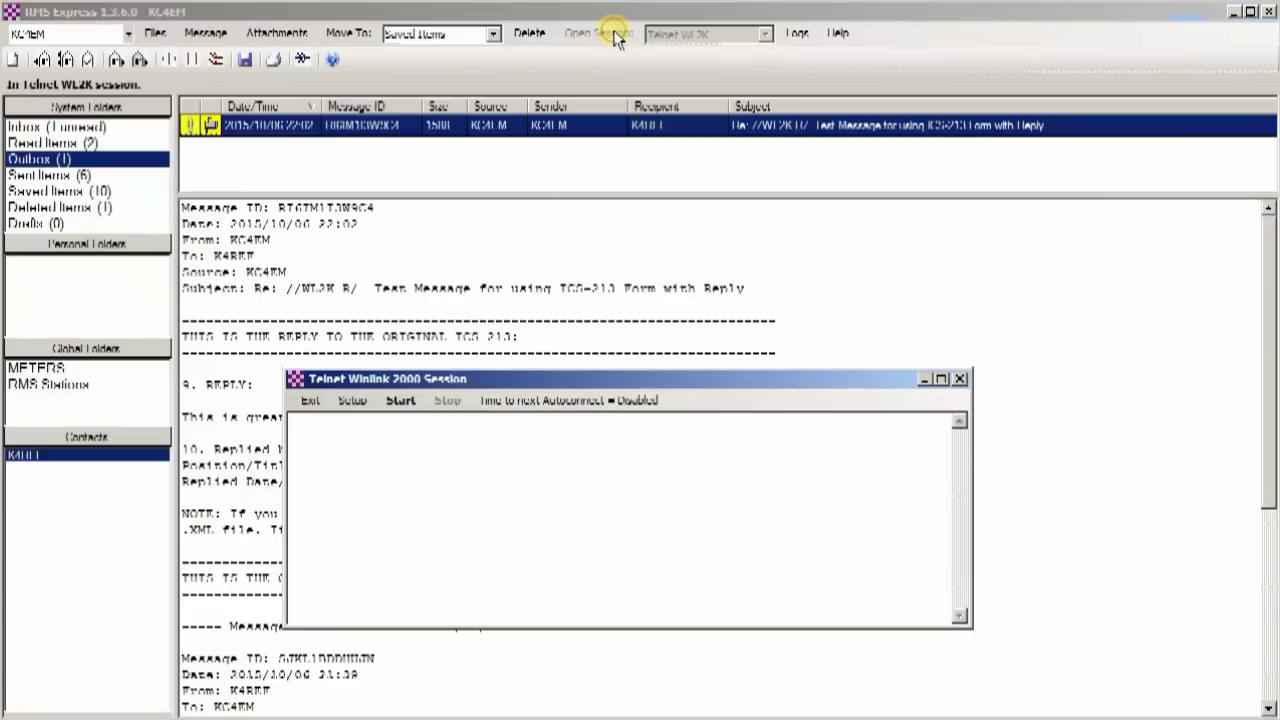
click(401, 401)
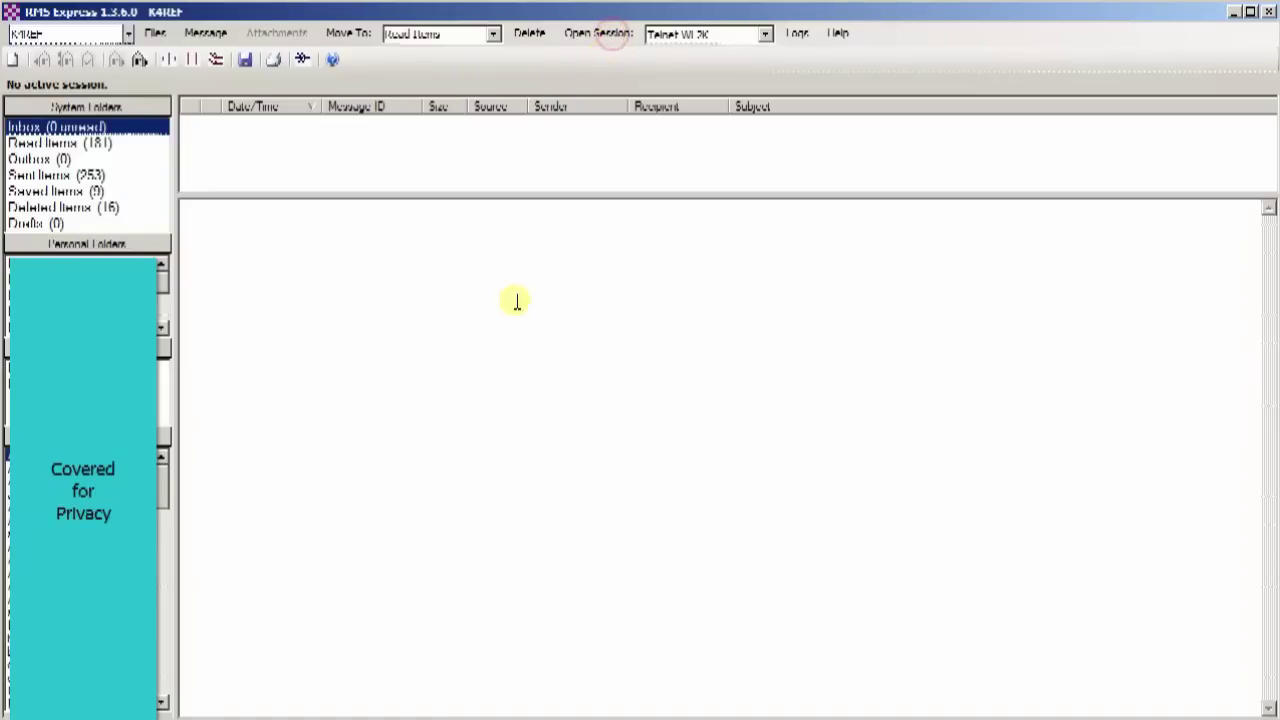
Download the reply over a Telnet Winlink session and open its attached ICS-213 form.
click(400, 399)
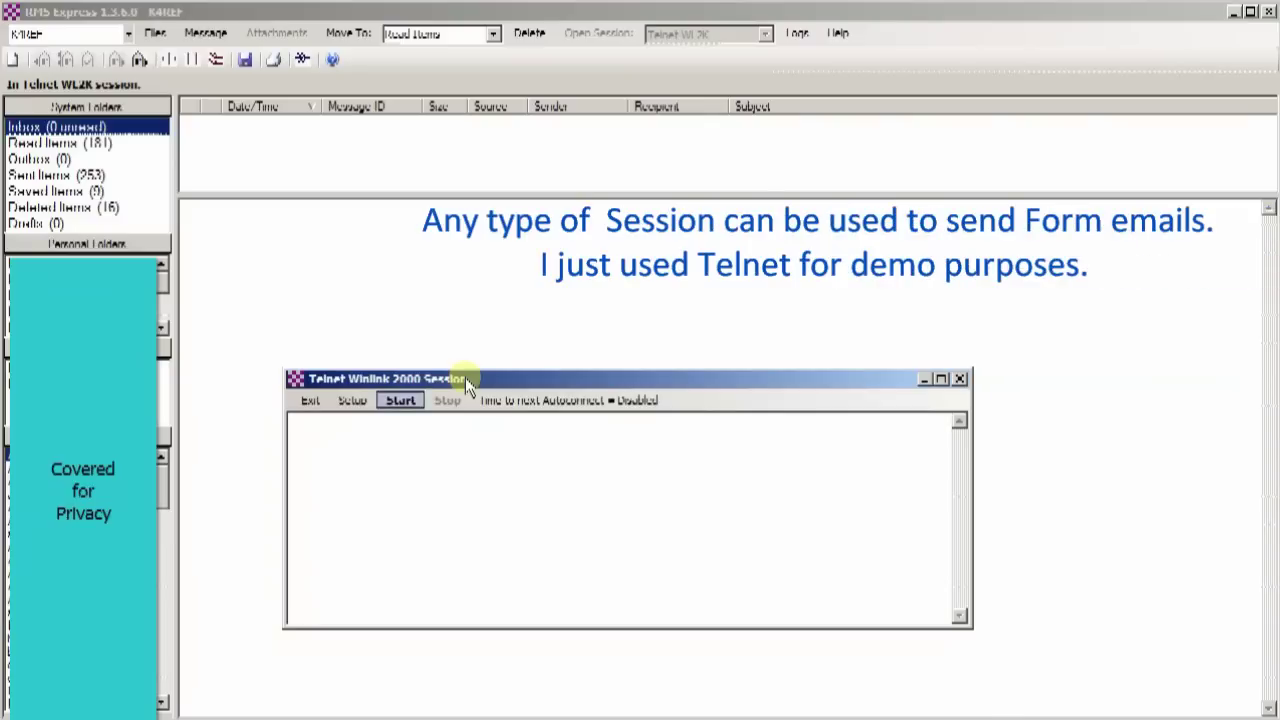
key(Return)
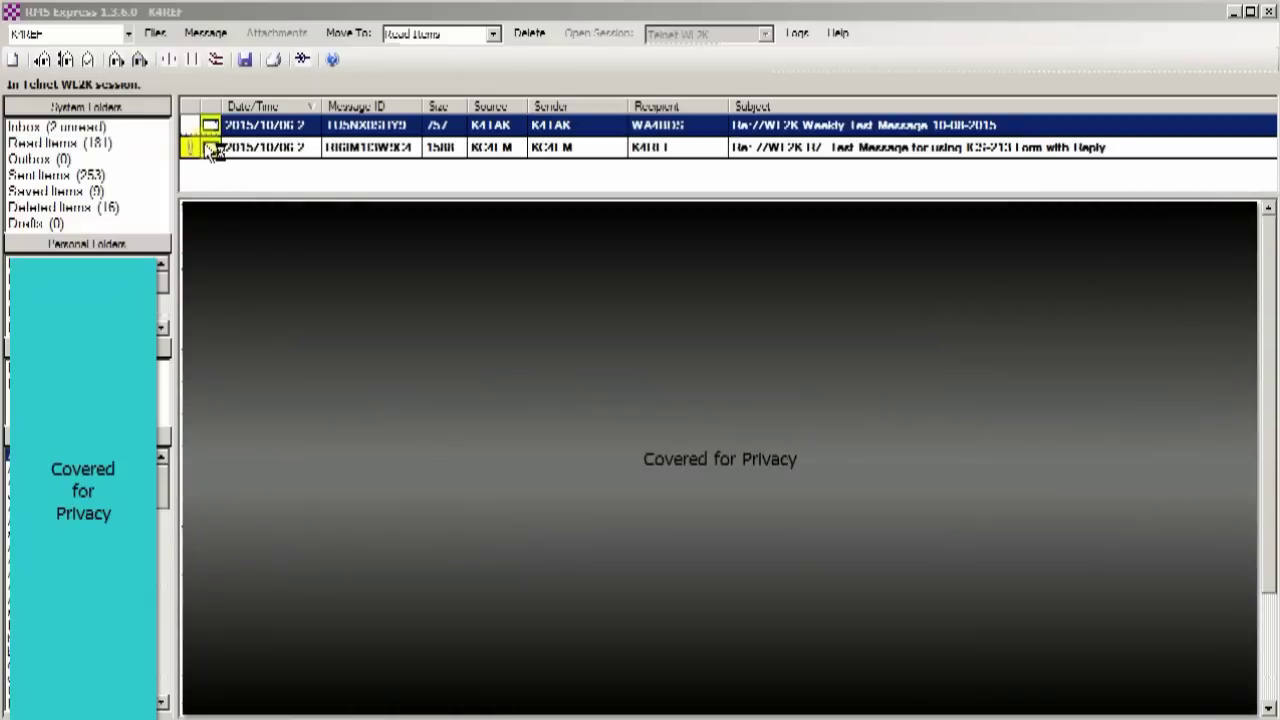
click(187, 147)
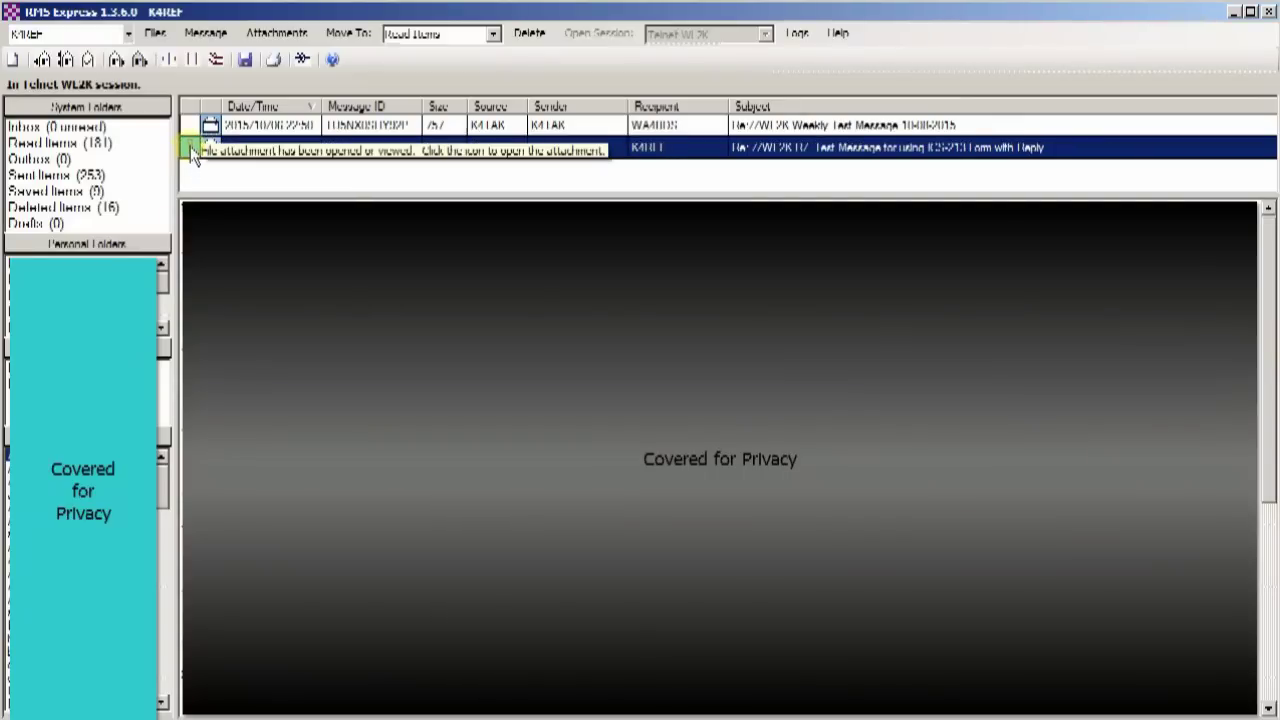
click(191, 149)
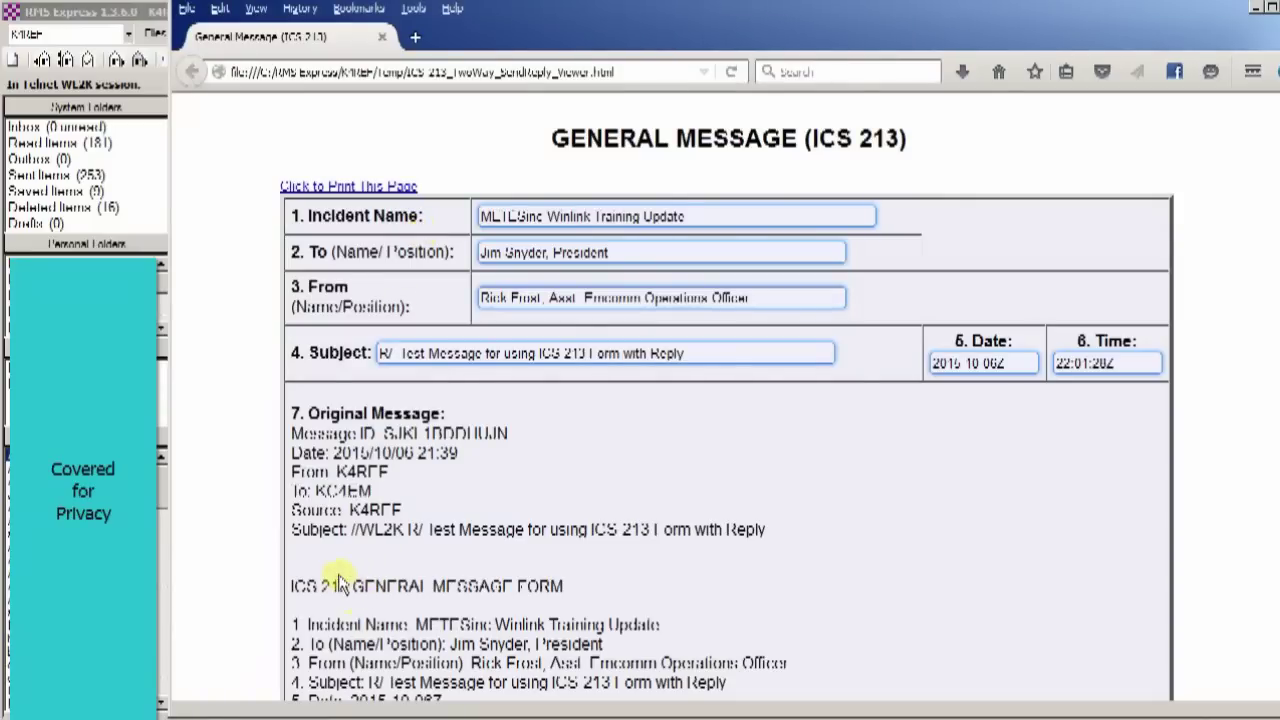
Scroll through the received ICS-213 form down to the 'This is great!!' reply and back.
scroll(360, 580, down, 5)
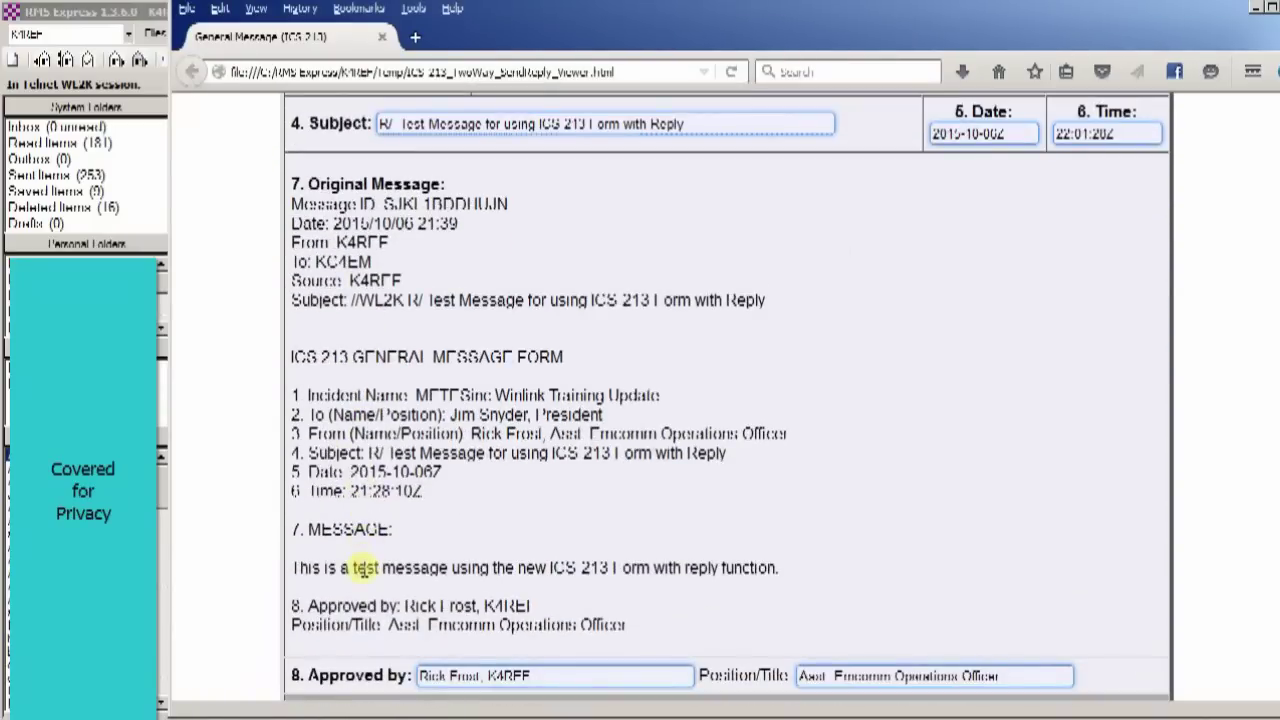
scroll(370, 560, down, 3)
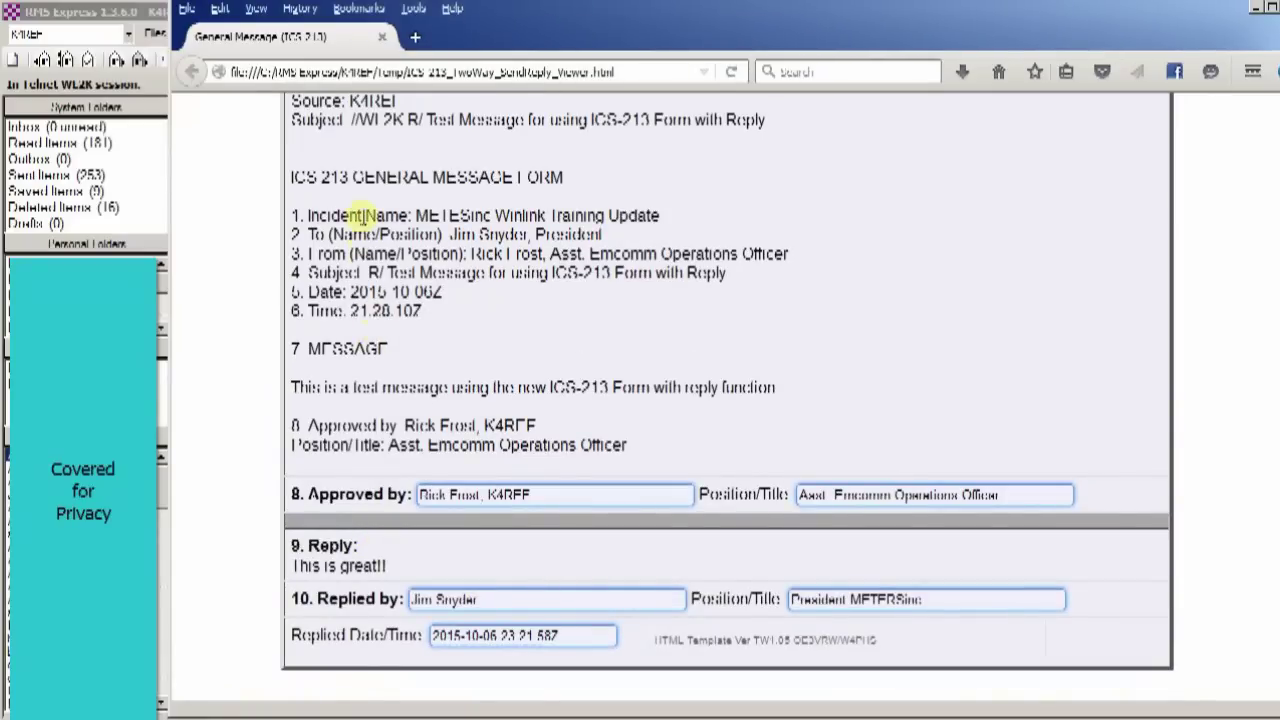
scroll(360, 200, up, 7)
scroll(360, 197, up, 2)
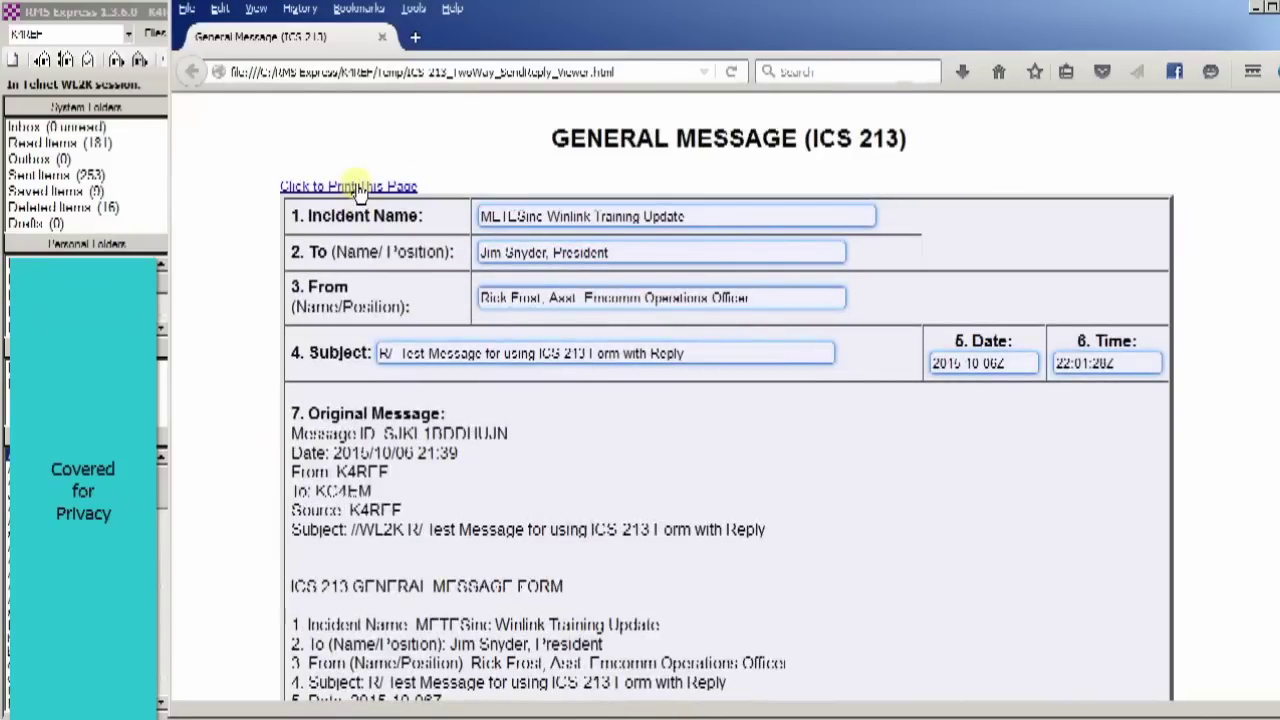
scroll(358, 192, down, 10)
scroll(358, 192, up, 10)
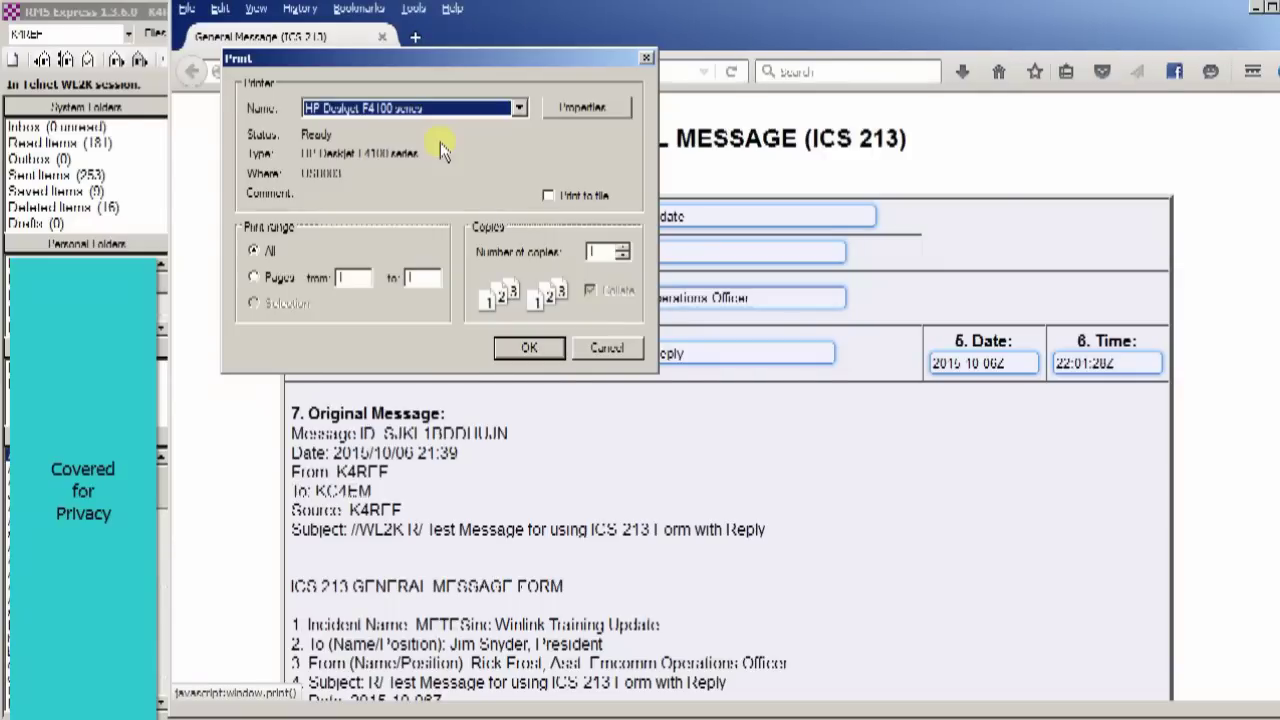
Dismiss the Print dialog for the General Message page without printing.
key(Return)
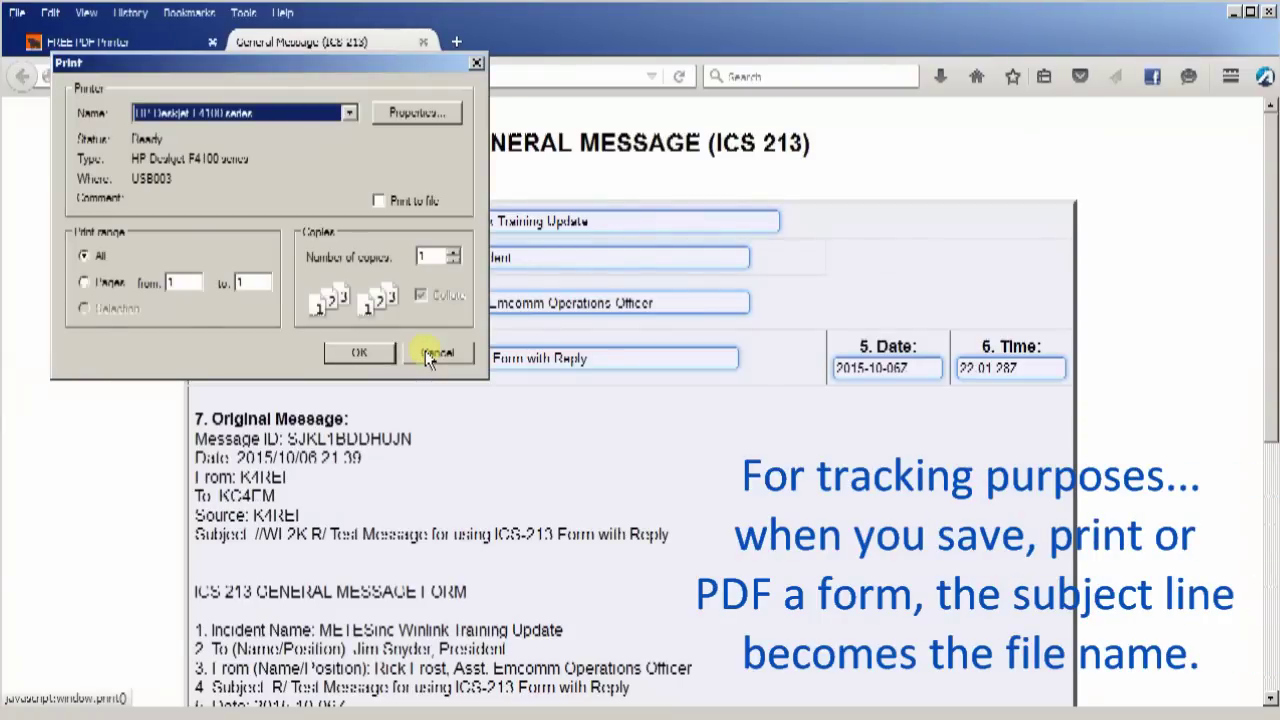
Choose Bullzip PDF Printer as the printer in the Print dialog and close it.
key(alt+Down)
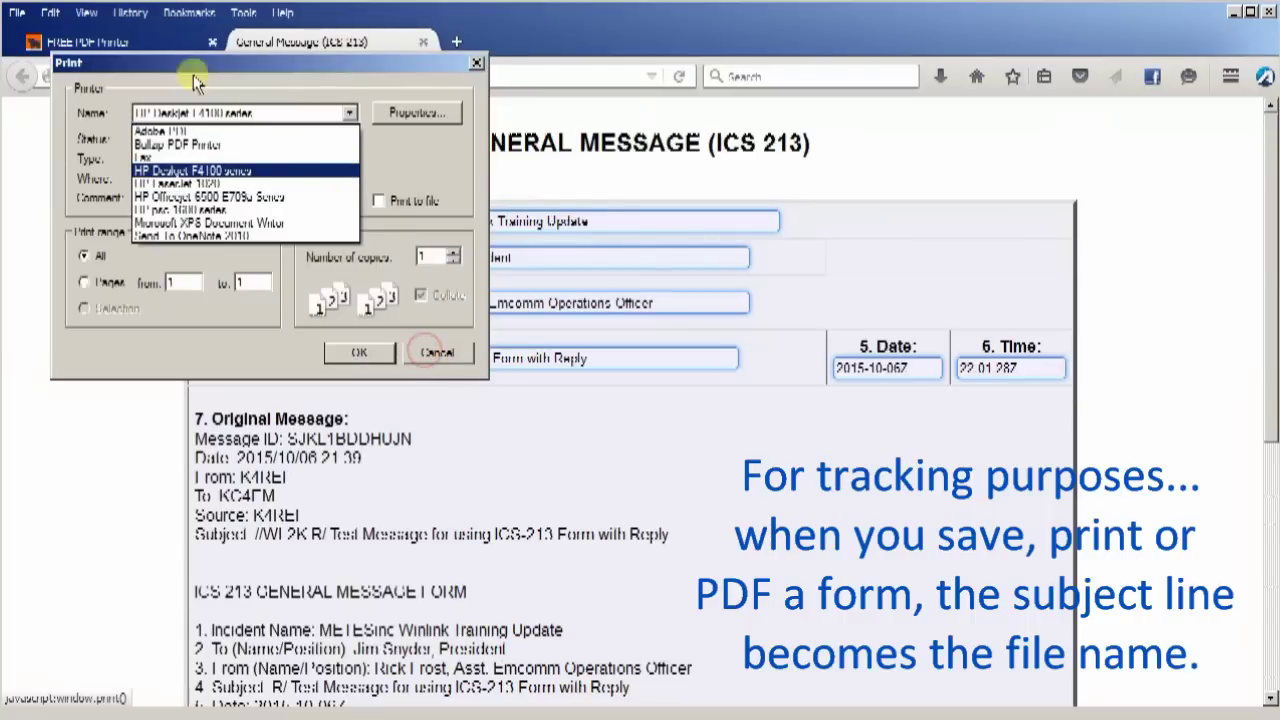
key(Up)
key(Up)
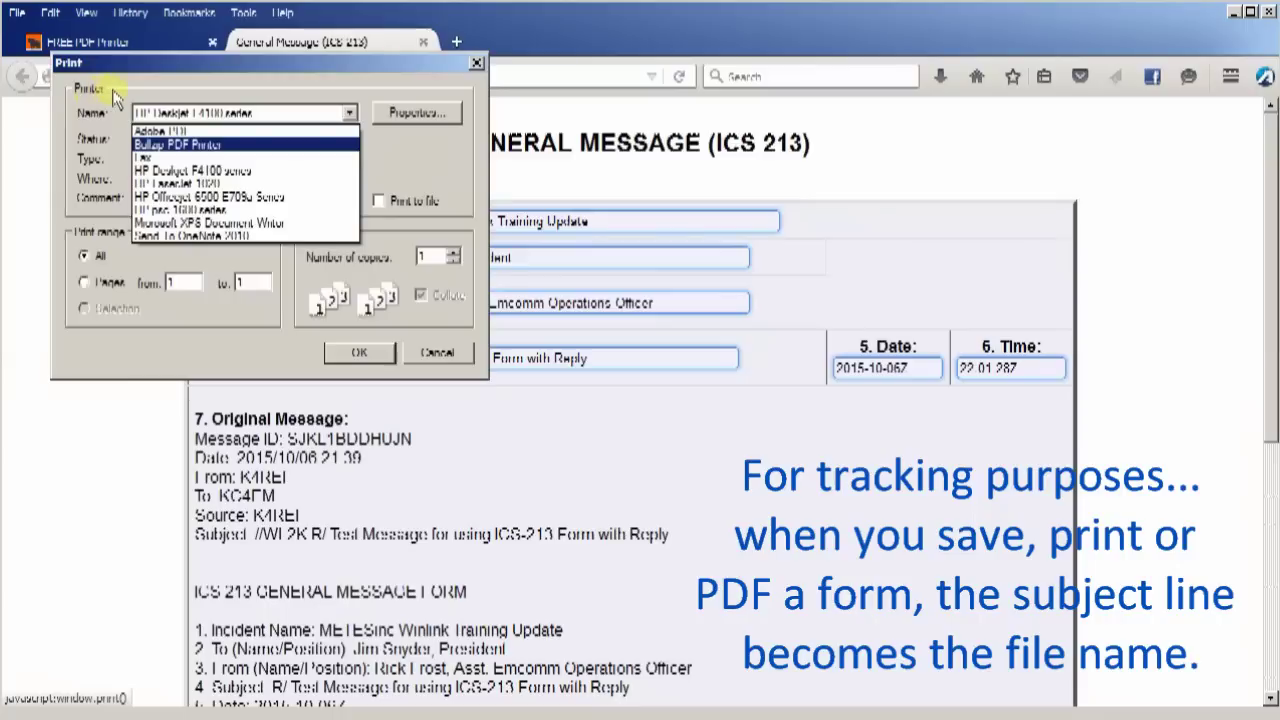
key(Return)
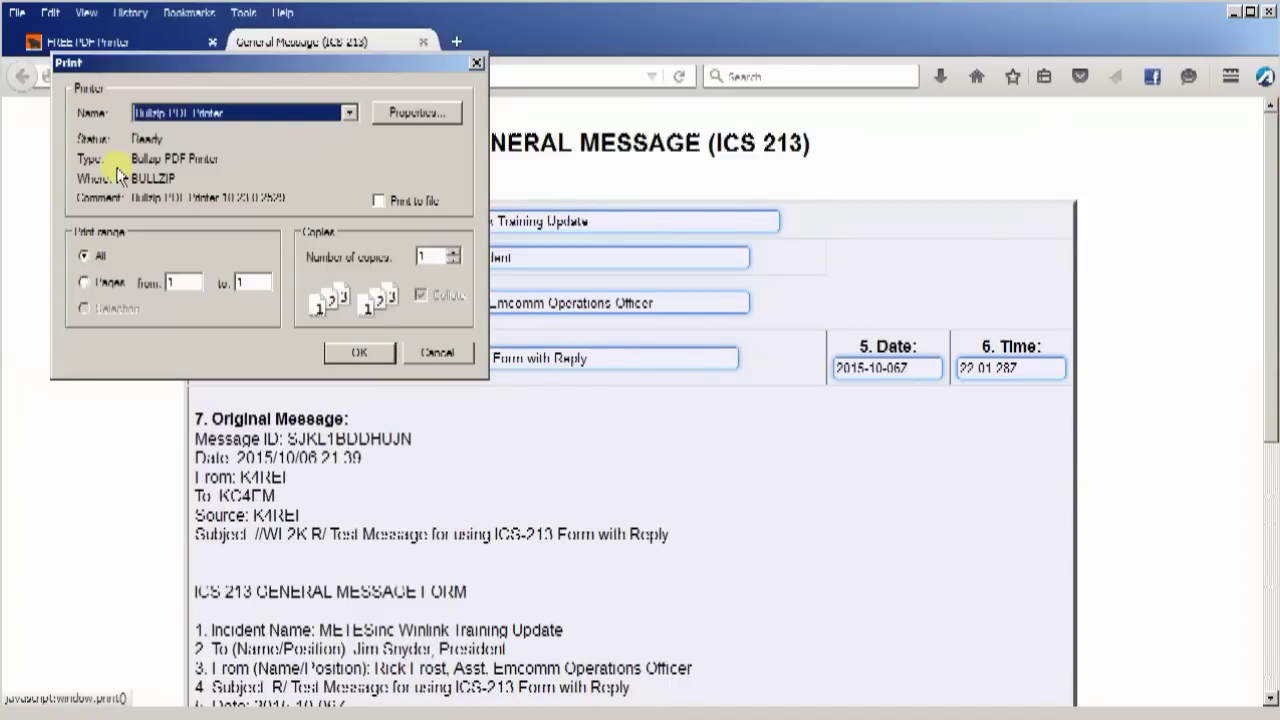
key(Return)
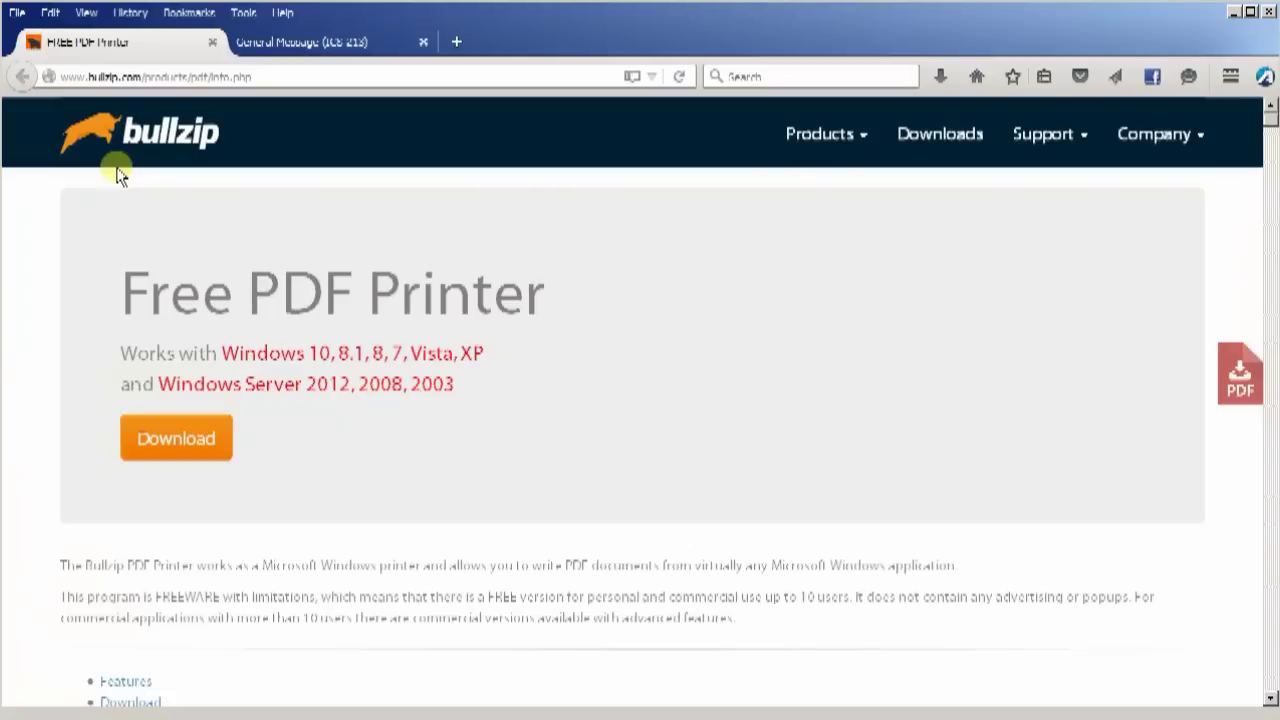
Return from the Bullzip page to the General Message (ICS 213) form tab.
key(ctrl+Tab)
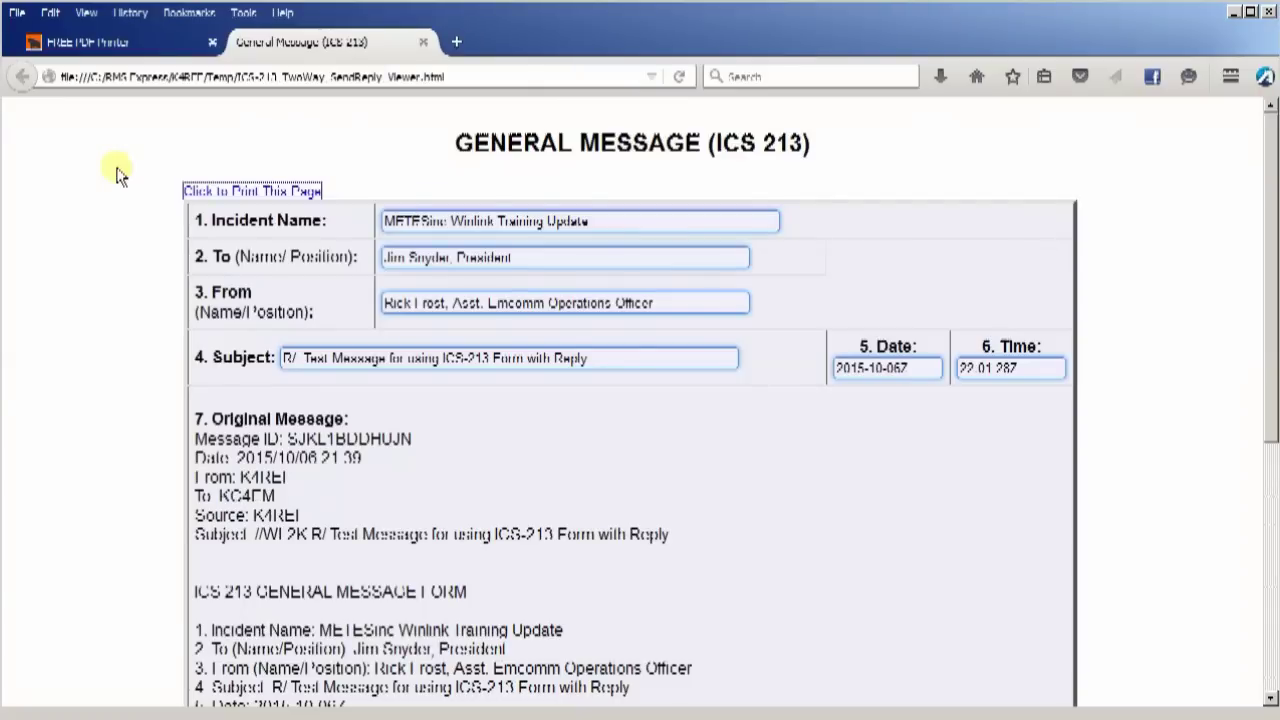